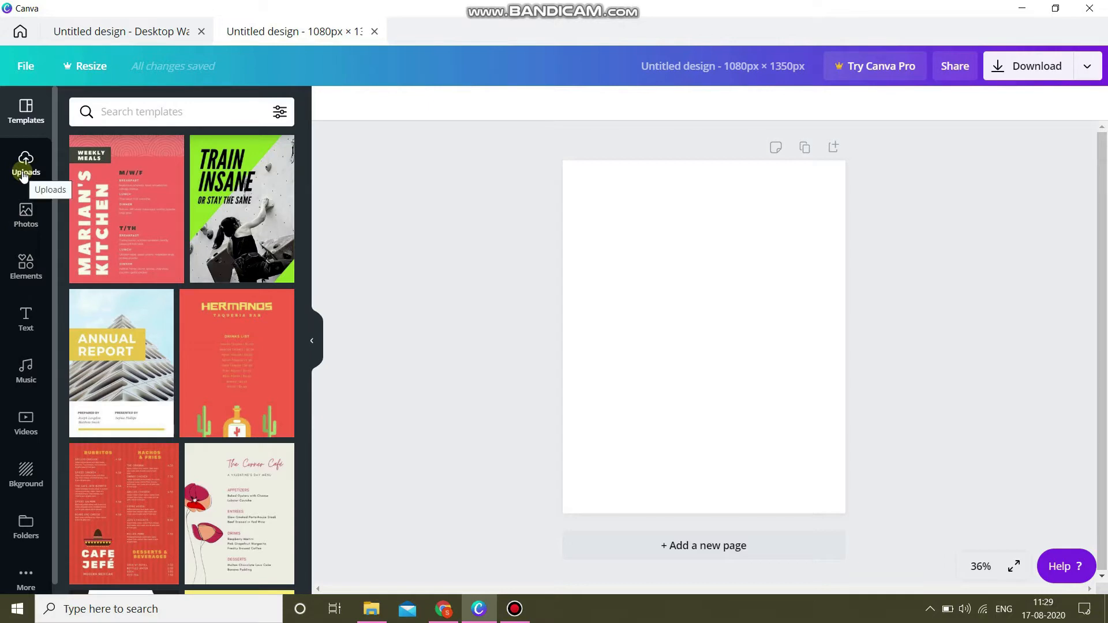
# Add the uploaded cutout photo of the man in the yellow T-shirt and enlarge it across the page's lower part.
pyautogui.click(24, 167)
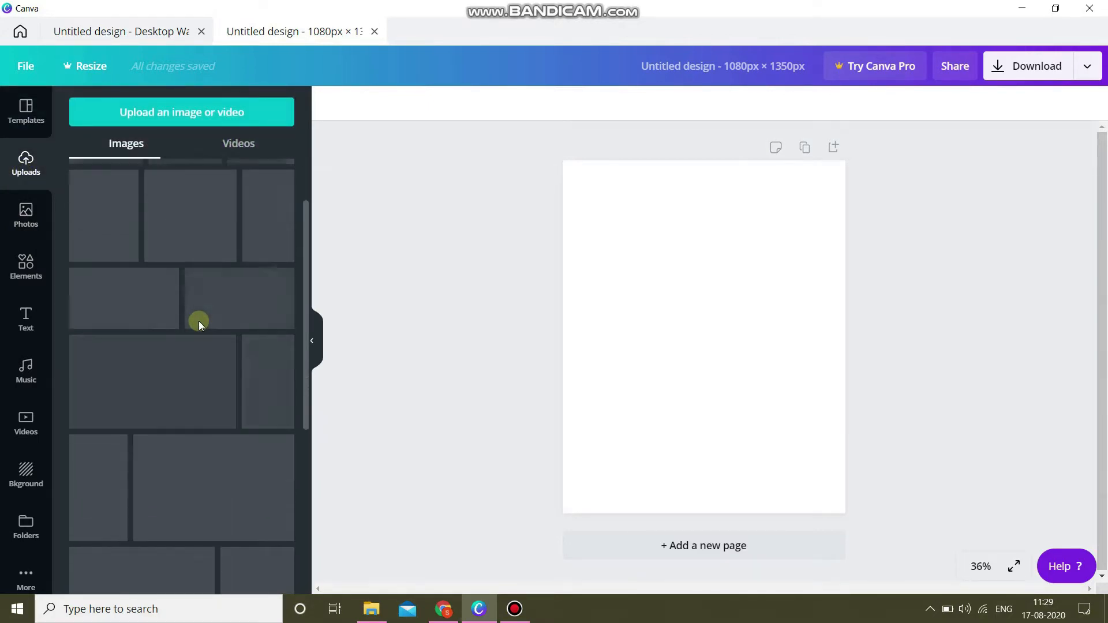
pyautogui.scroll(-3, 198, 321)
pyautogui.scroll(-5, 199, 321)
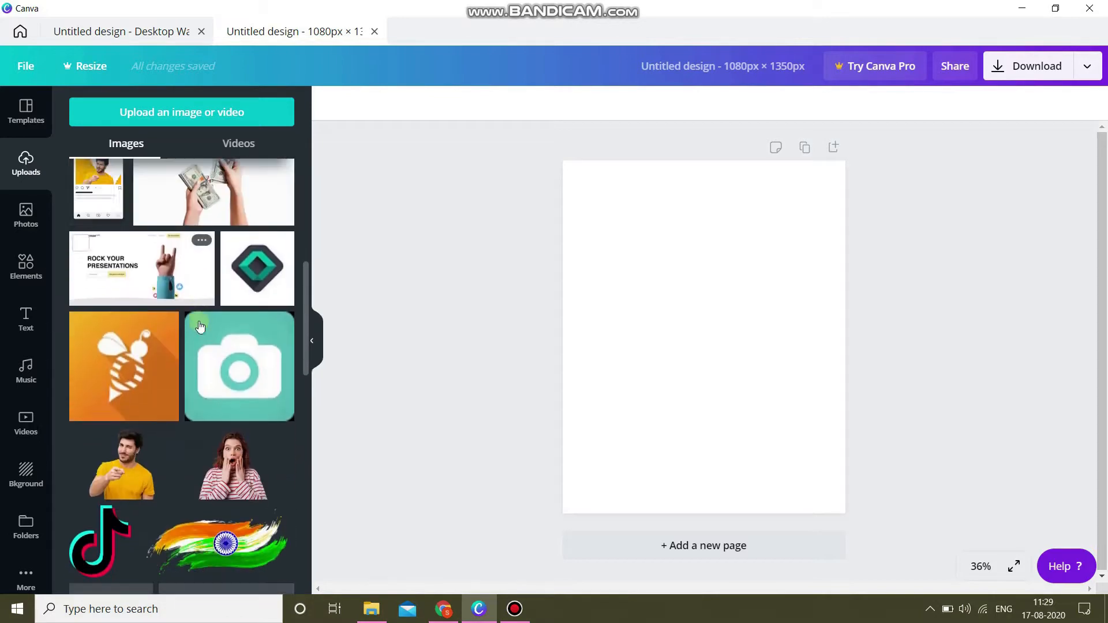
pyautogui.moveTo(114, 446); pyautogui.dragTo(696, 335)
pyautogui.moveTo(816, 275); pyautogui.dragTo(972, 186)
pyautogui.moveTo(805, 342); pyautogui.dragTo(742, 427)
pyautogui.moveTo(858, 313); pyautogui.dragTo(941, 252)
pyautogui.moveTo(773, 368); pyautogui.dragTo(734, 362)
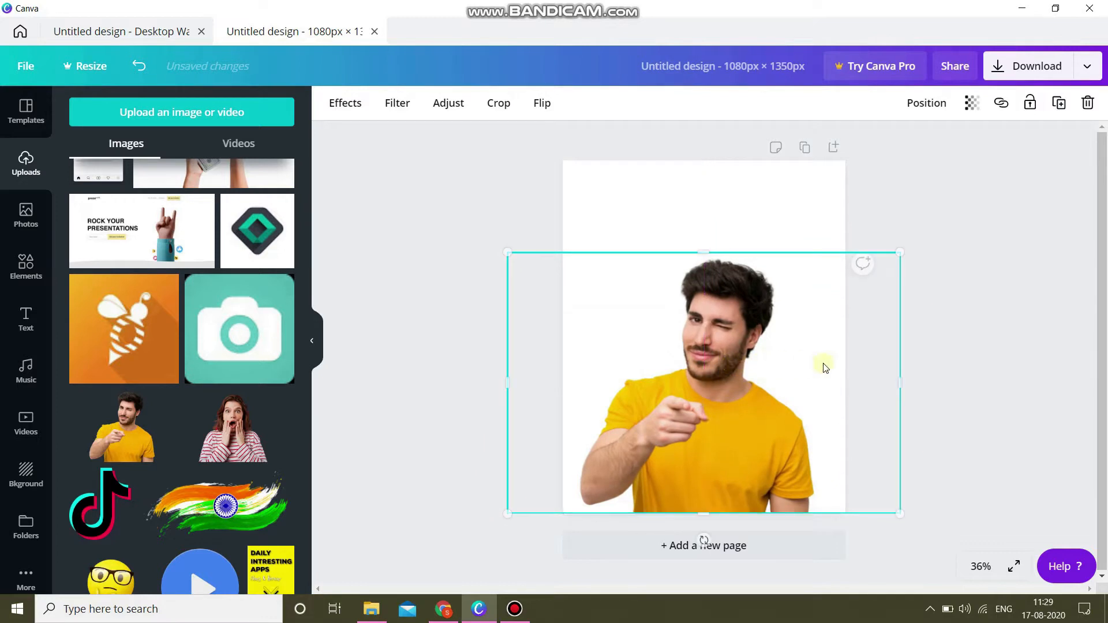
pyautogui.click(982, 353)
# Scale the man's photo down slightly, keeping it seated on the page's bottom edge.
pyautogui.click(701, 350)
pyautogui.moveTo(899, 247); pyautogui.dragTo(875, 269)
pyautogui.moveTo(750, 366); pyautogui.dragTo(714, 300)
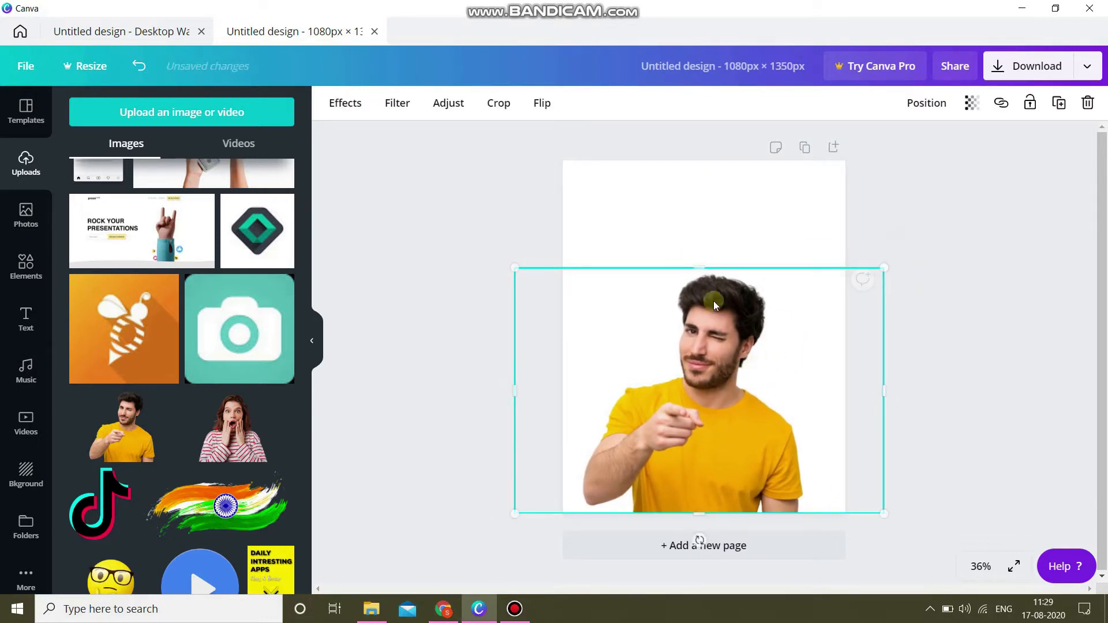
pyautogui.click(687, 256)
# Add a heading above the man reading "power" and widen its text box so the word fits on one line.
pyautogui.click(26, 317)
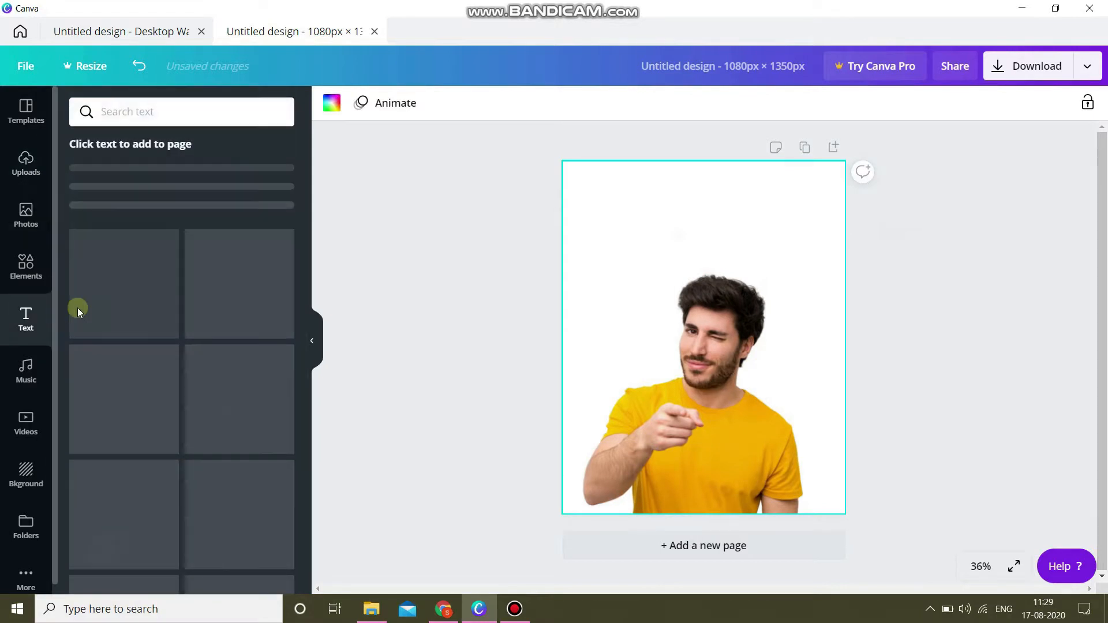
pyautogui.moveTo(175, 170); pyautogui.dragTo(721, 213)
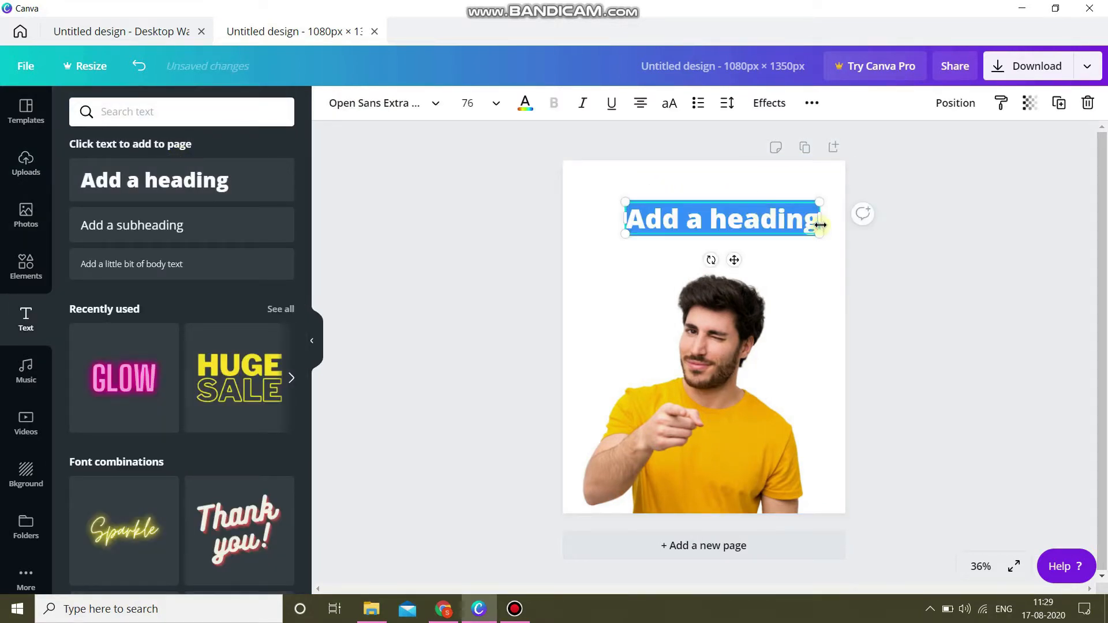
pyautogui.press('BackSpace')
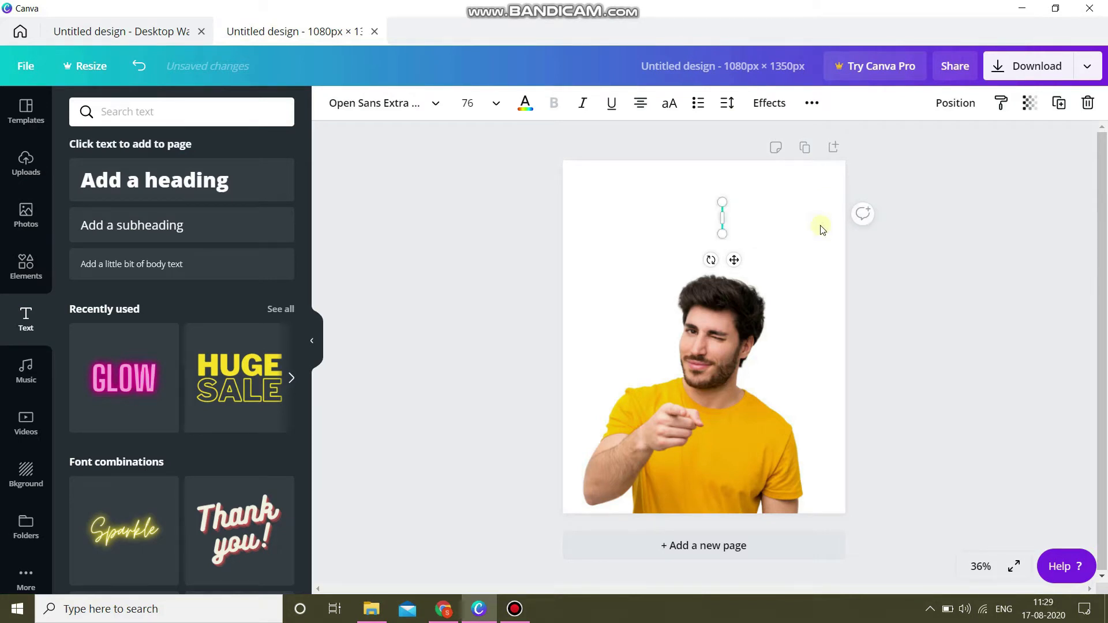
pyautogui.moveTo(726, 220); pyautogui.dragTo(772, 220)
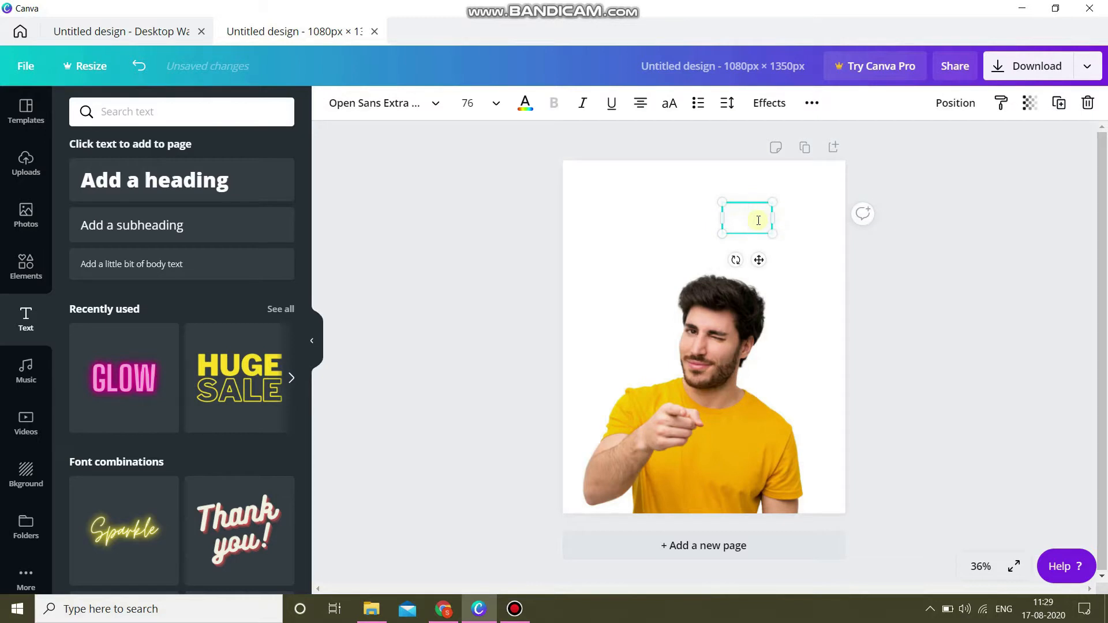
pyautogui.write('power')
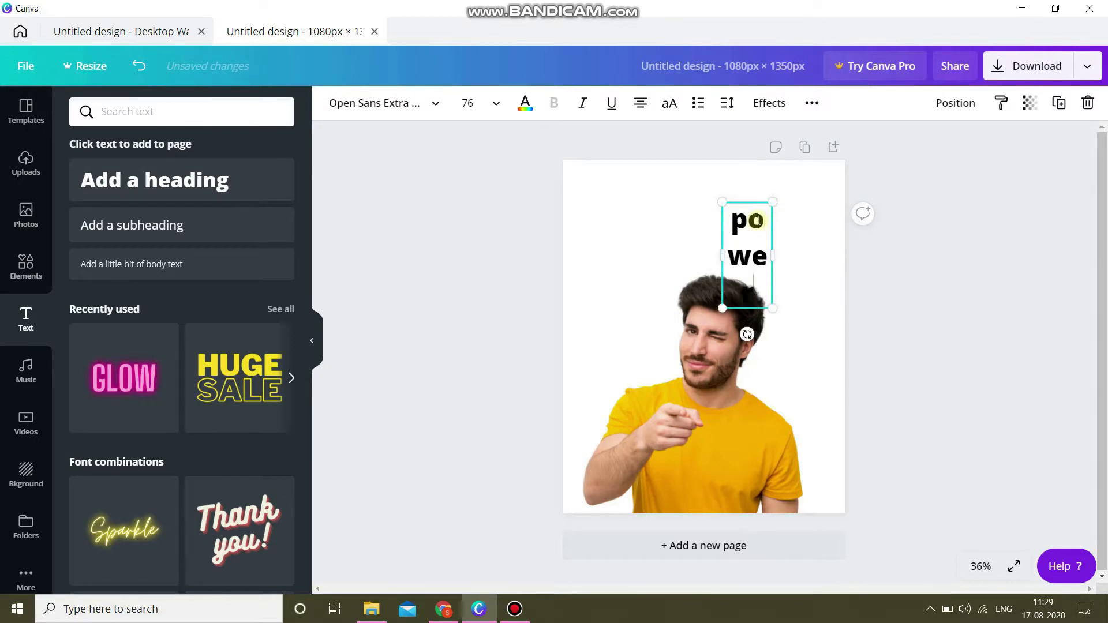
pyautogui.moveTo(780, 252); pyautogui.dragTo(826, 253)
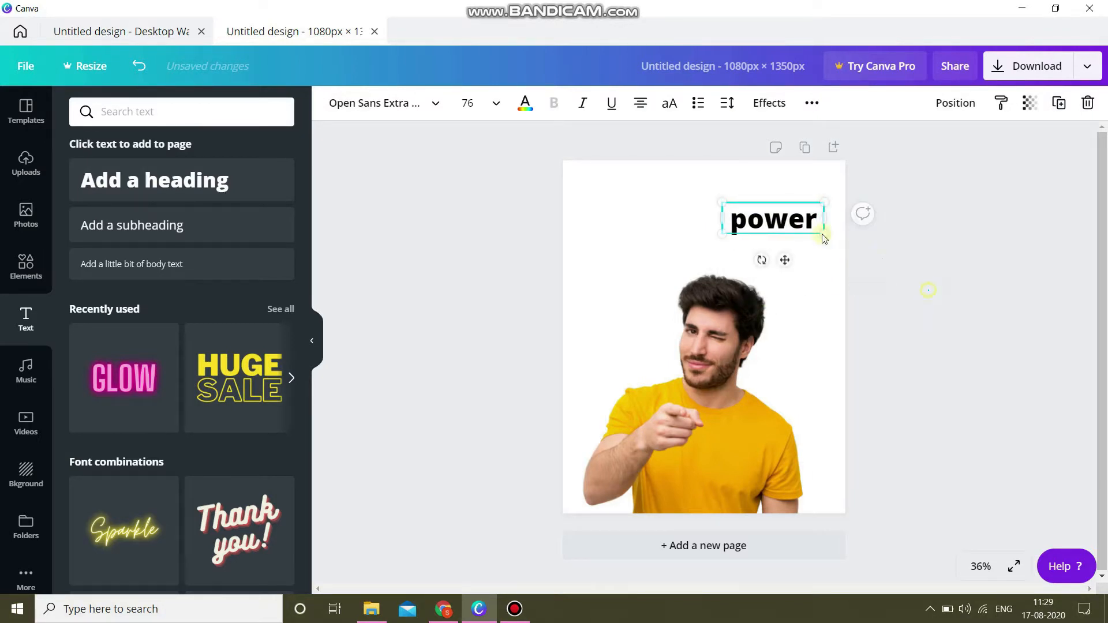
# Move the "power" heading toward the upper centre of the page and convert it to uppercase.
pyautogui.click(850, 243)
pyautogui.moveTo(795, 217); pyautogui.dragTo(682, 208)
pyautogui.click(670, 103)
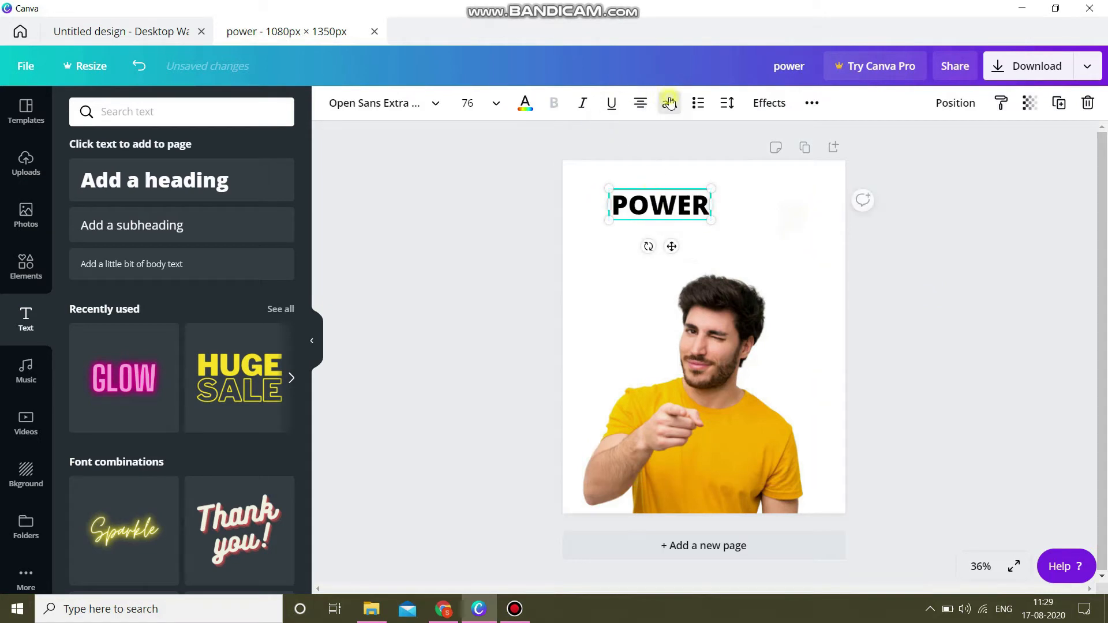
# Set the POWER heading in Peace Sans and enlarge it to size 136 across the top of the page.
pyautogui.click(395, 106)
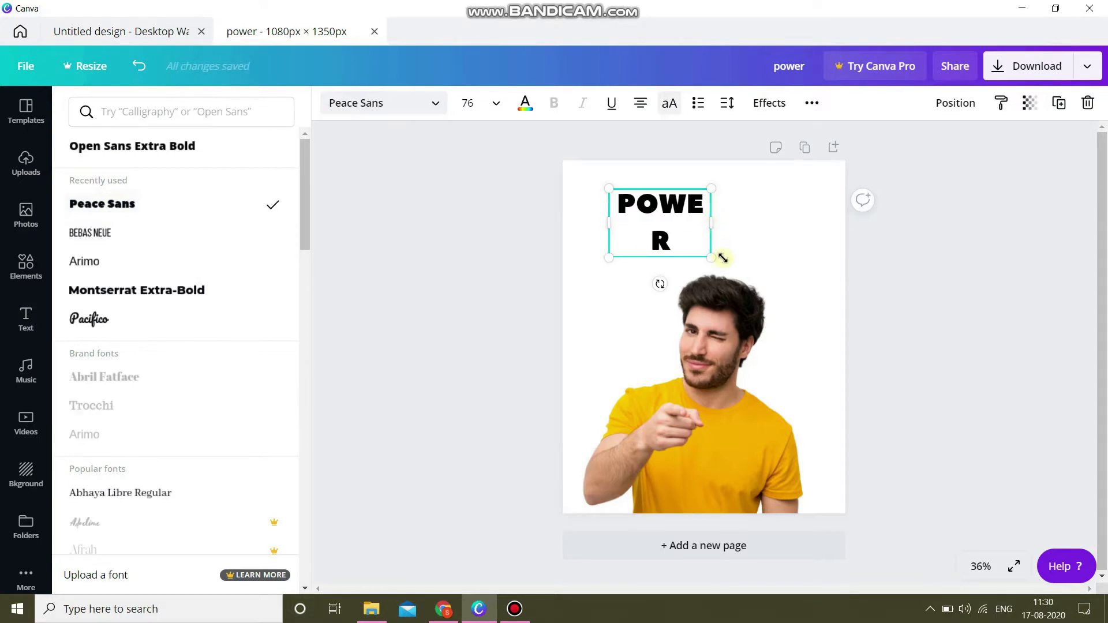
pyautogui.moveTo(713, 218); pyautogui.dragTo(850, 245)
pyautogui.moveTo(798, 215)
pyautogui.mouseDown()
pyautogui.moveTo(750, 200)
pyautogui.moveTo(769, 227)
pyautogui.moveTo(742, 234)
pyautogui.moveTo(823, 240)
pyautogui.moveTo(798, 227)
pyautogui.mouseUp()
pyautogui.moveTo(692, 201); pyautogui.dragTo(714, 201)
pyautogui.click(759, 215)
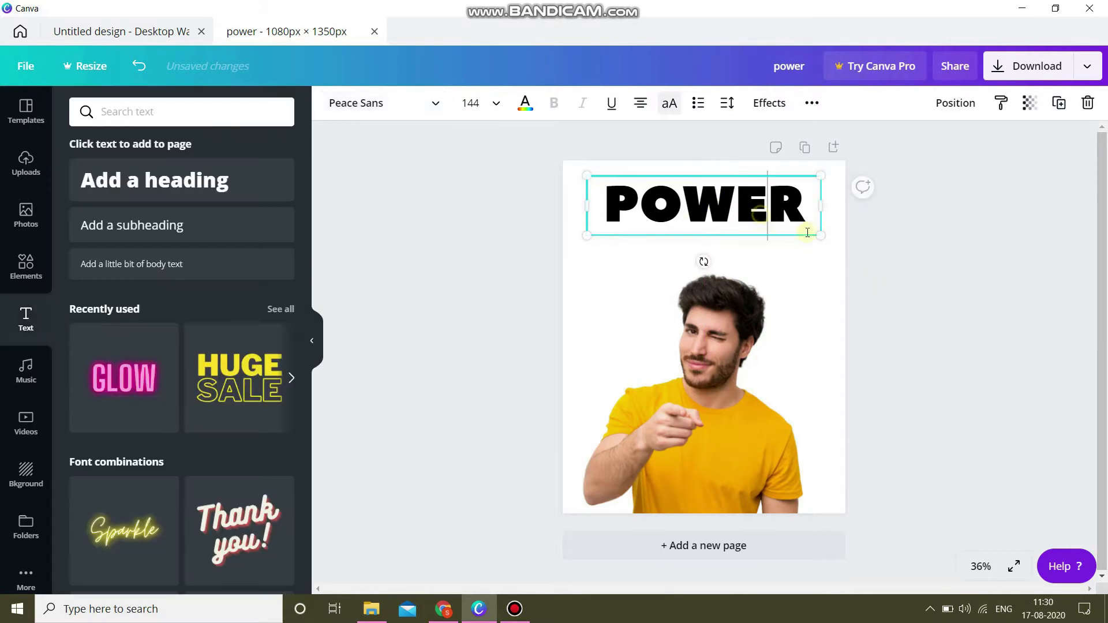
pyautogui.moveTo(824, 235); pyautogui.dragTo(808, 233)
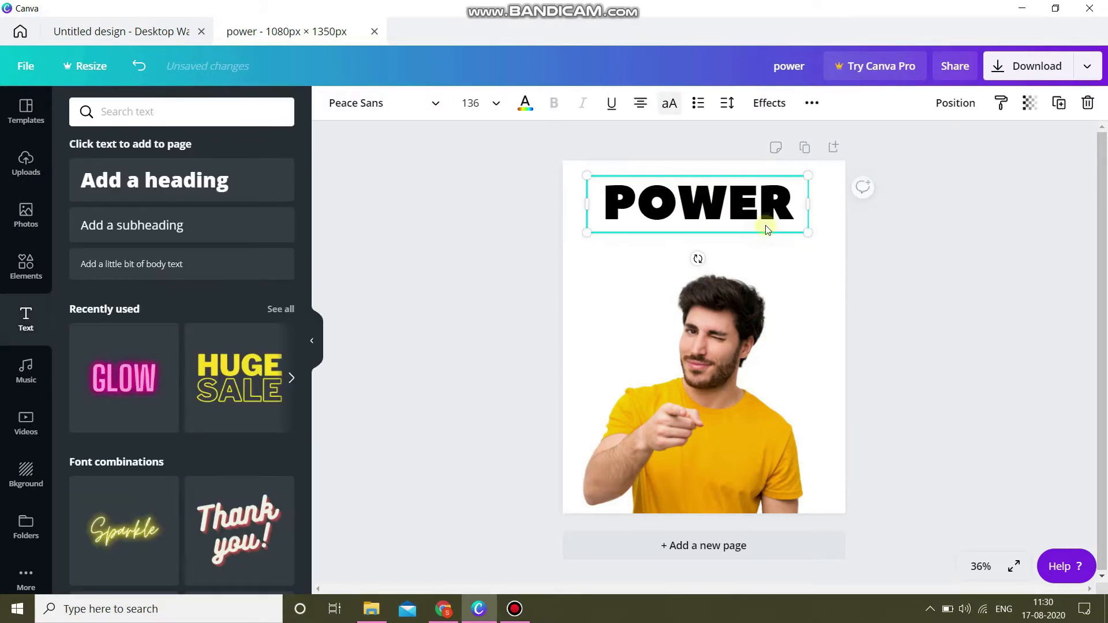
# Duplicate the POWER heading twice and spread the three text boxes down the page, one below the other.
pyautogui.hotkey('ctrl', 'd')
pyautogui.moveTo(767, 230); pyautogui.dragTo(803, 375)
pyautogui.hotkey('ctrl', 'd')
pyautogui.click(761, 234)
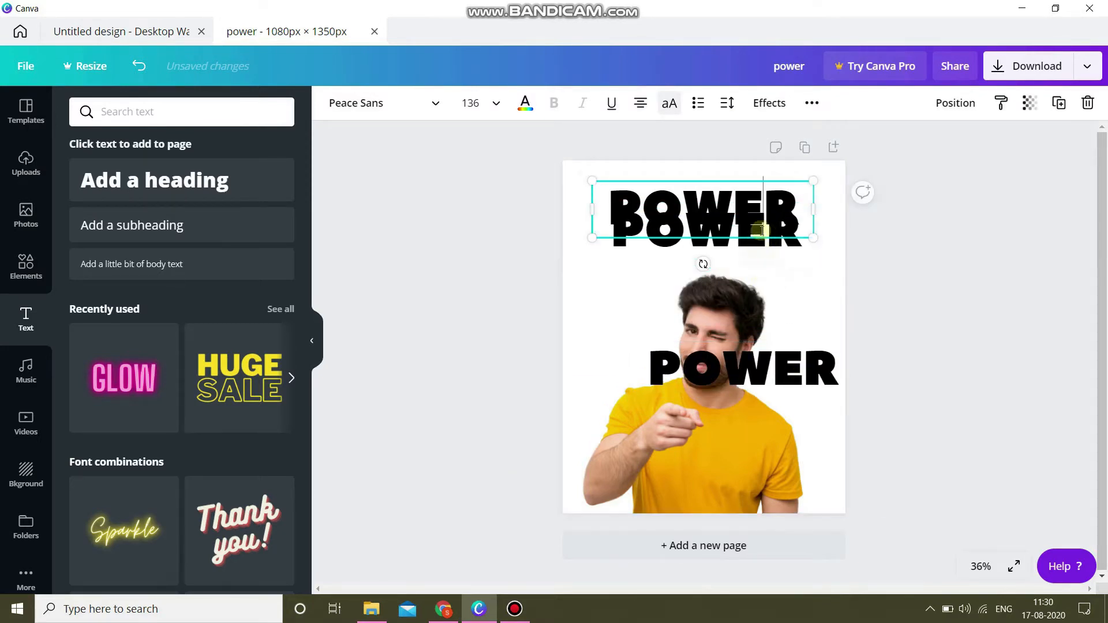
pyautogui.moveTo(754, 239); pyautogui.dragTo(754, 340)
pyautogui.click(752, 247)
pyautogui.moveTo(752, 247); pyautogui.dragTo(752, 214)
pyautogui.click(750, 300)
pyautogui.moveTo(749, 261); pyautogui.dragTo(749, 259)
# Replace the middle copy's text with "OF" and the lowest copy's text with "DESIGN".
pyautogui.doubleClick(804, 276)
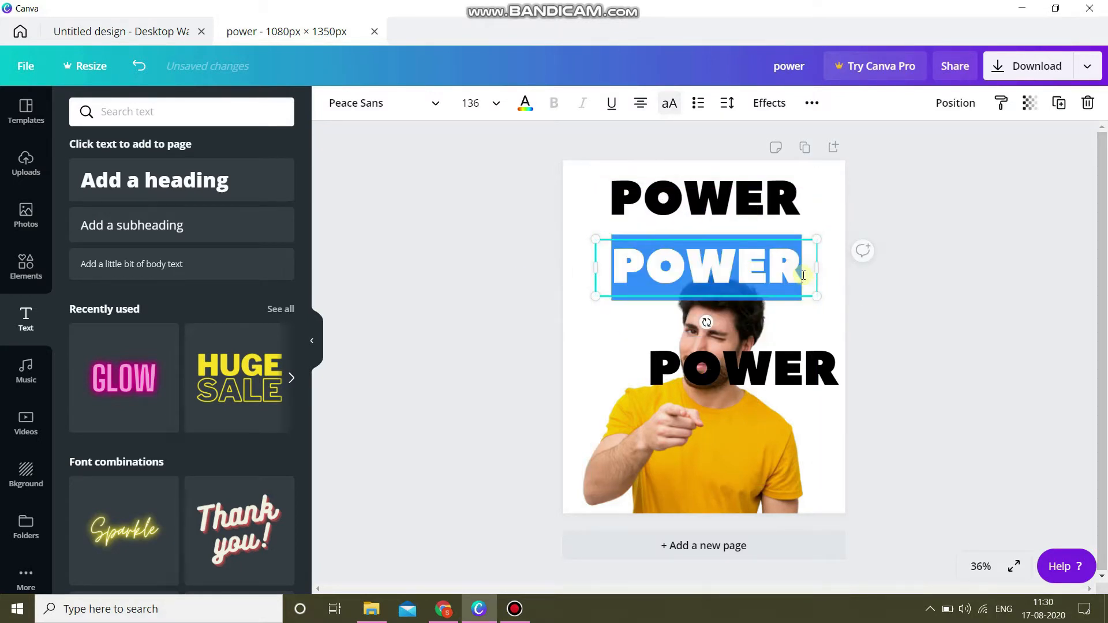
pyautogui.press('BackSpace')
pyautogui.write('OF')
pyautogui.click(815, 362)
pyautogui.moveTo(836, 359); pyautogui.dragTo(641, 375)
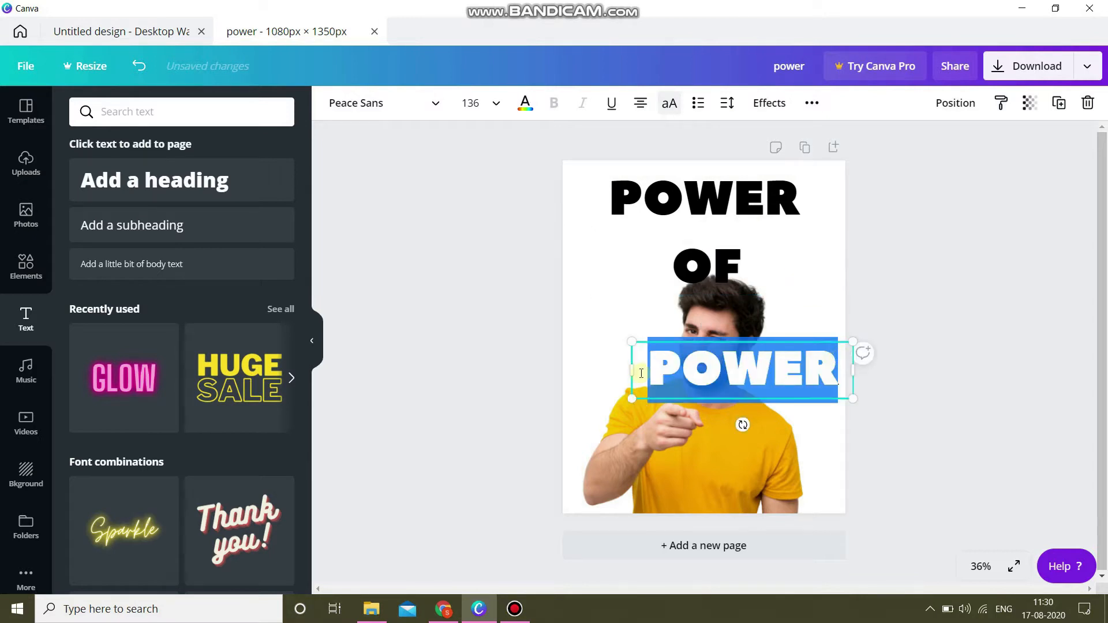
pyautogui.press('BackSpace')
pyautogui.write('DESIGN')
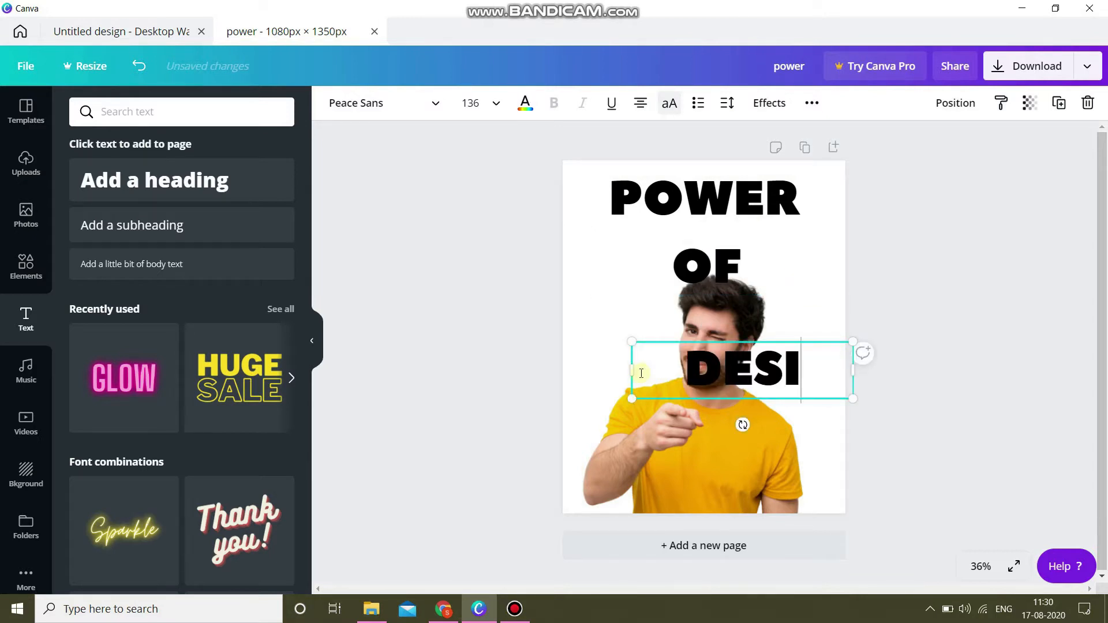
pyautogui.click(648, 396)
# Shrink the OF text to size 85.2, rotate it vertically and place it under the P of POWER.
pyautogui.click(732, 283)
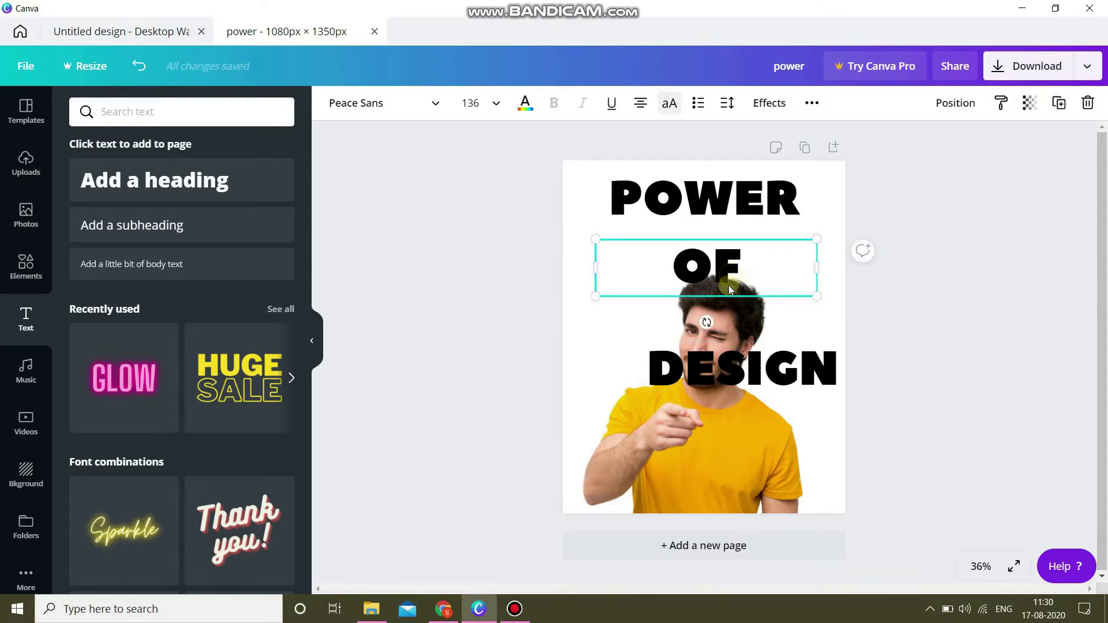
pyautogui.moveTo(820, 269); pyautogui.dragTo(668, 270)
pyautogui.moveTo(628, 321); pyautogui.dragTo(624, 250)
pyautogui.click(716, 337)
# Shrink the DESIGN text to size 117, place it beside OF under POWER, and shift the man's photo lower.
pyautogui.click(819, 354)
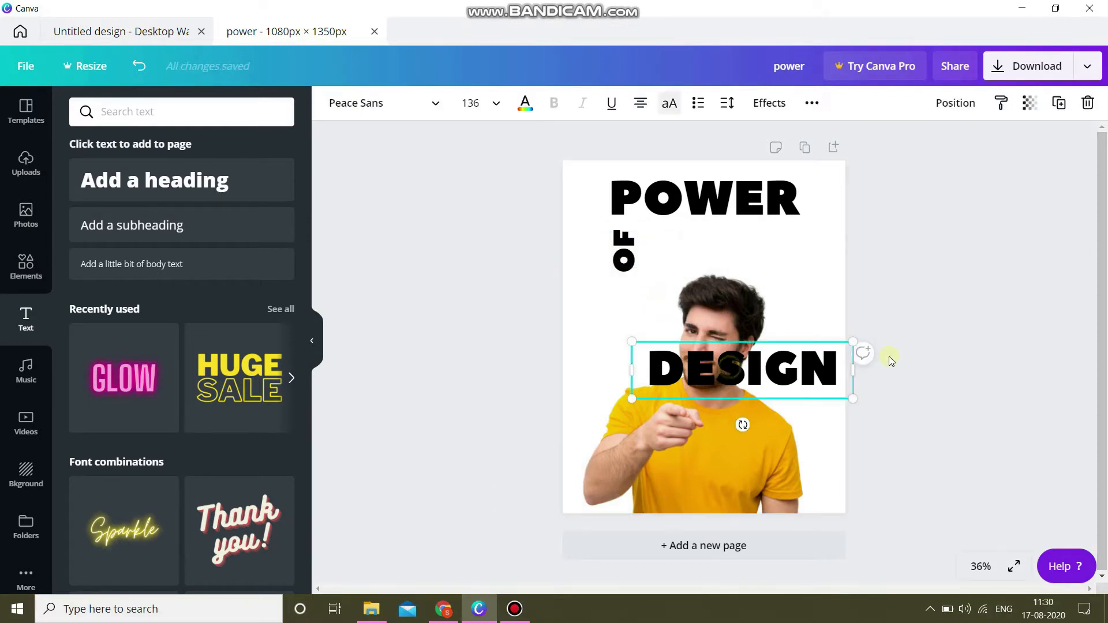
pyautogui.moveTo(864, 395); pyautogui.dragTo(774, 263)
pyautogui.click(879, 285)
pyautogui.moveTo(766, 391); pyautogui.dragTo(771, 429)
pyautogui.click(873, 288)
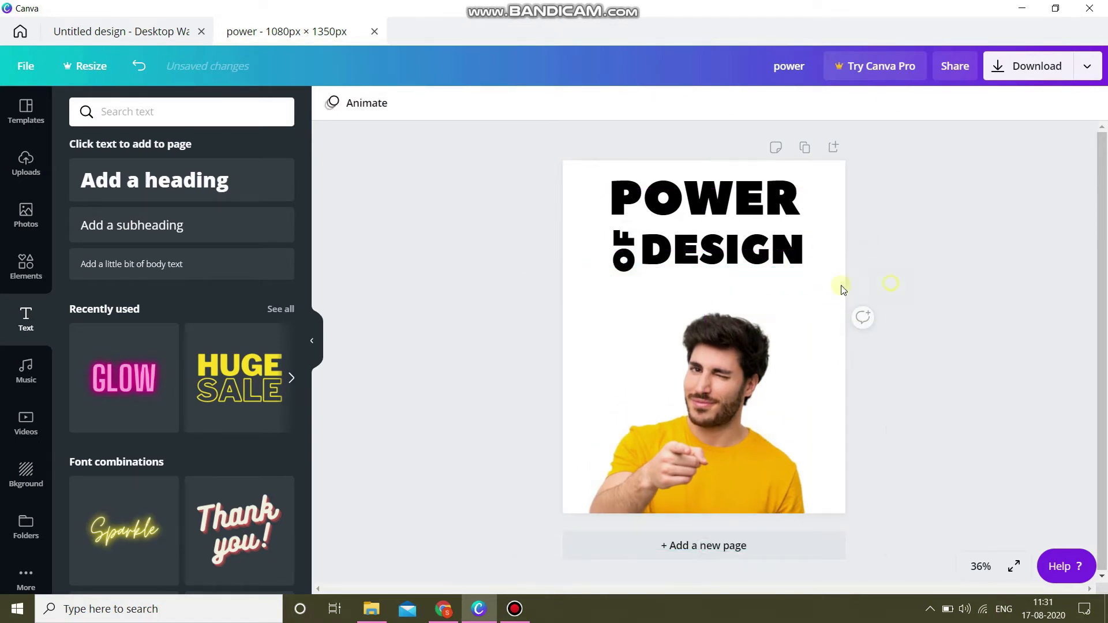
# Nudge the OF and DESIGN texts up so they sit closer beneath POWER.
pyautogui.click(622, 242)
pyautogui.moveTo(622, 242); pyautogui.dragTo(617, 239)
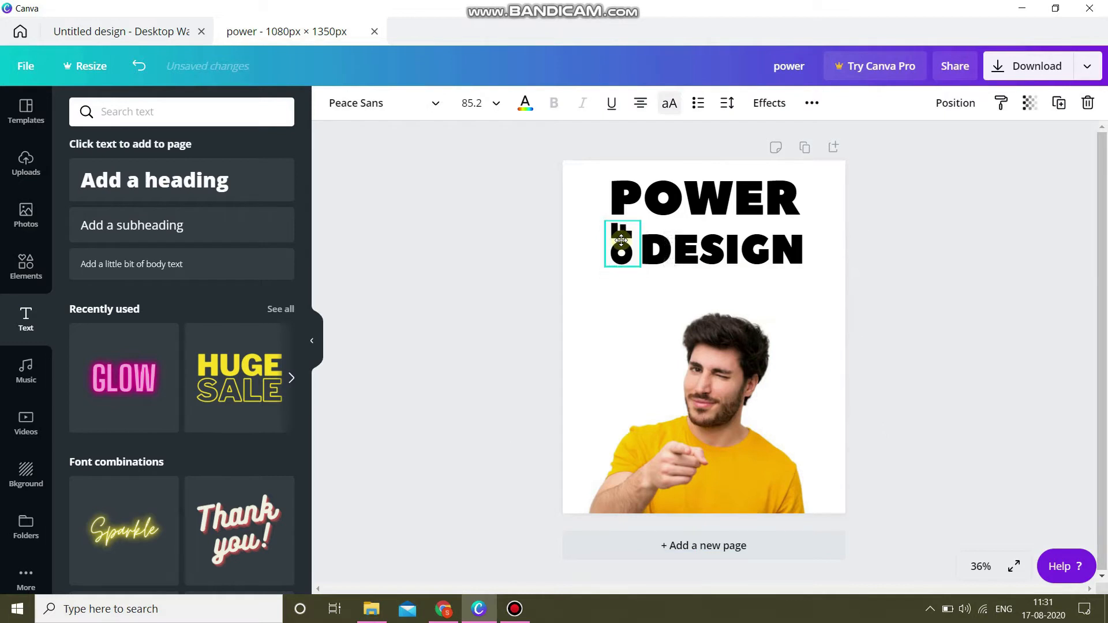
pyautogui.click(828, 265)
pyautogui.click(786, 249)
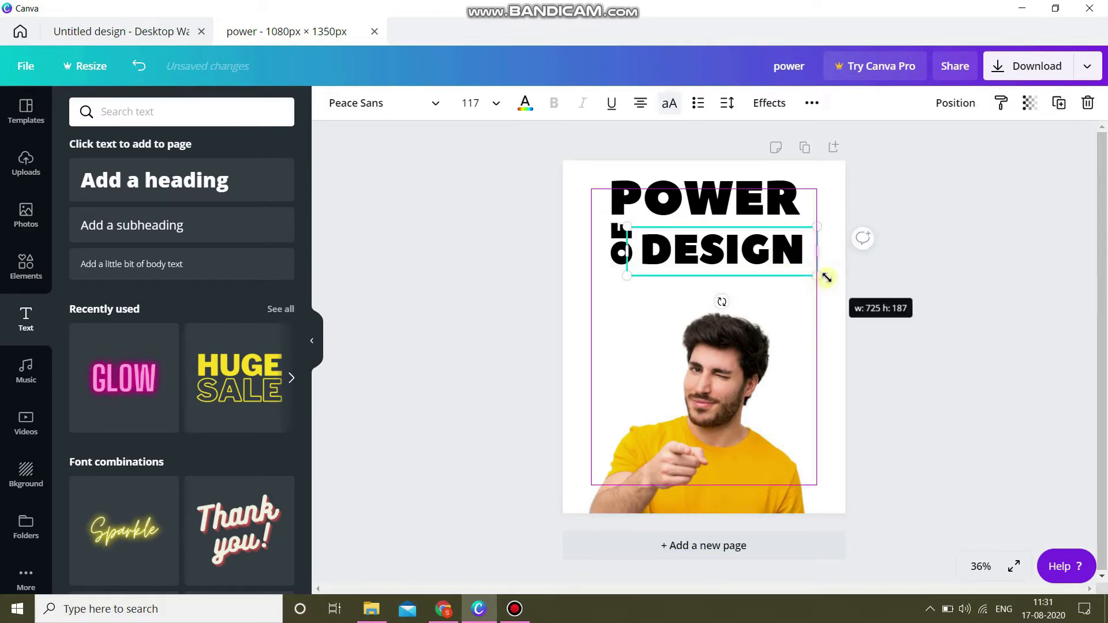
pyautogui.moveTo(773, 248); pyautogui.dragTo(773, 241)
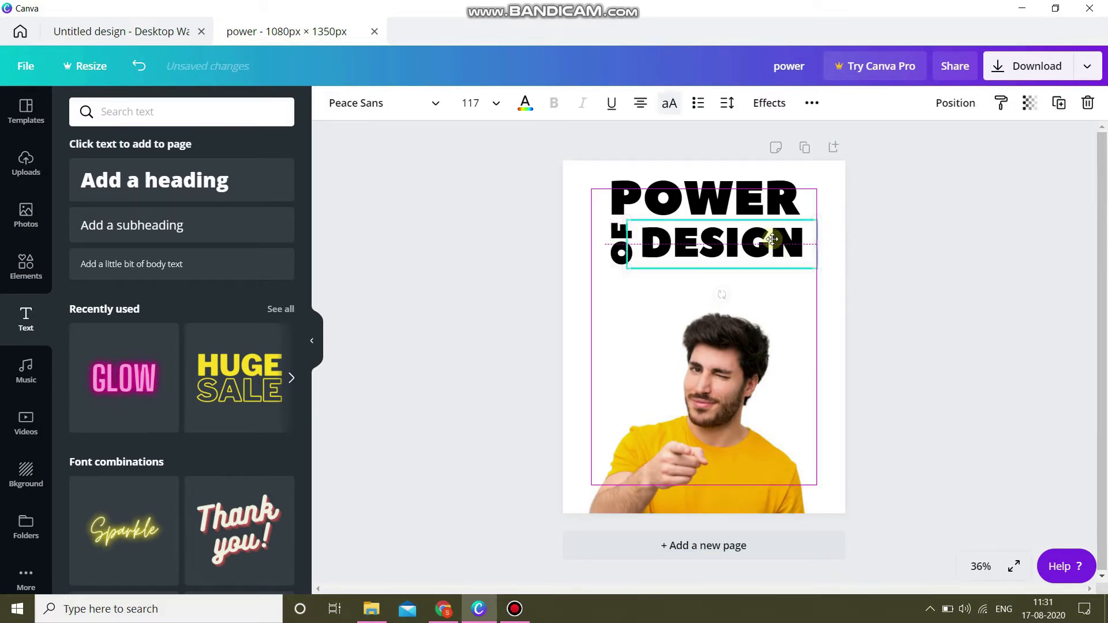
pyautogui.click(935, 268)
# Recolour the POWER and OF texts with the yellow photo colour taken from the man's T-shirt.
pyautogui.click(696, 175)
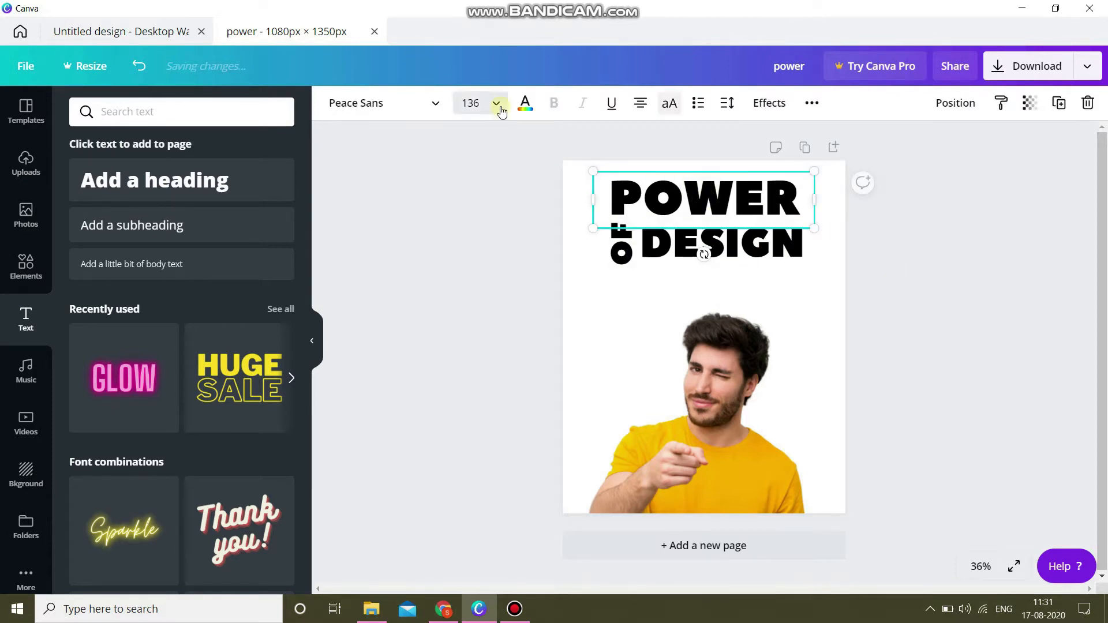
pyautogui.click(525, 102)
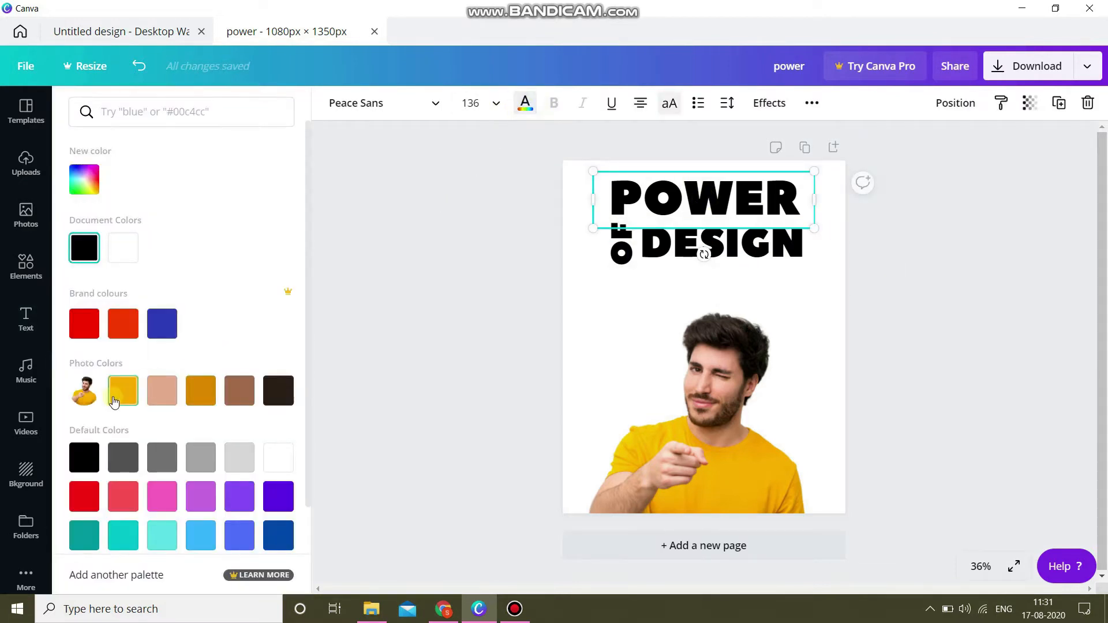
pyautogui.click(116, 400)
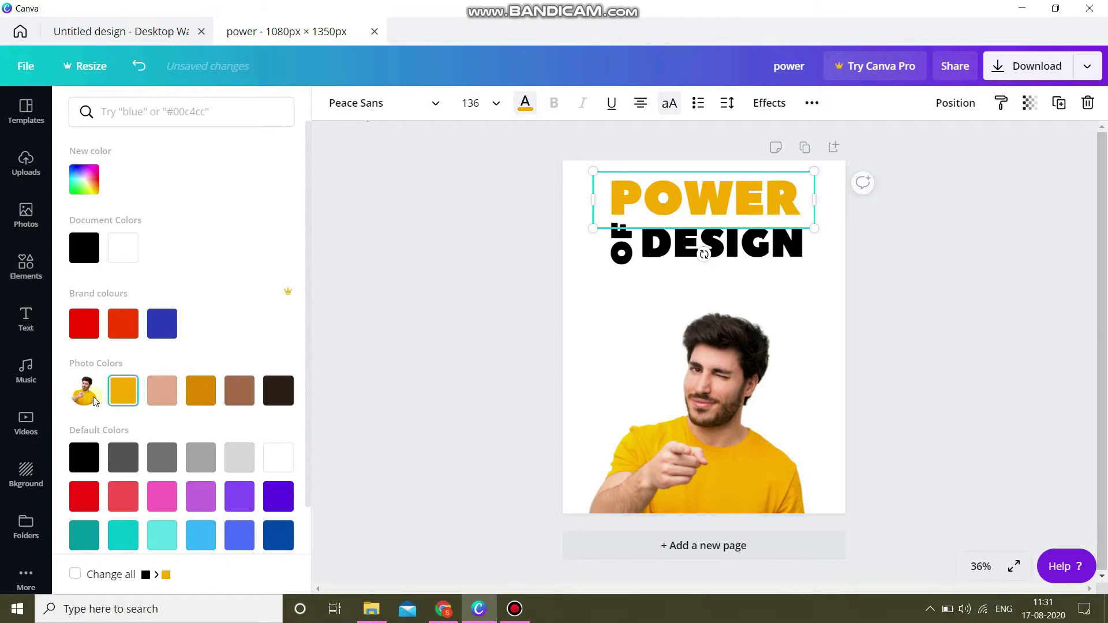
pyautogui.click(777, 250)
pyautogui.click(622, 243)
pyautogui.click(122, 400)
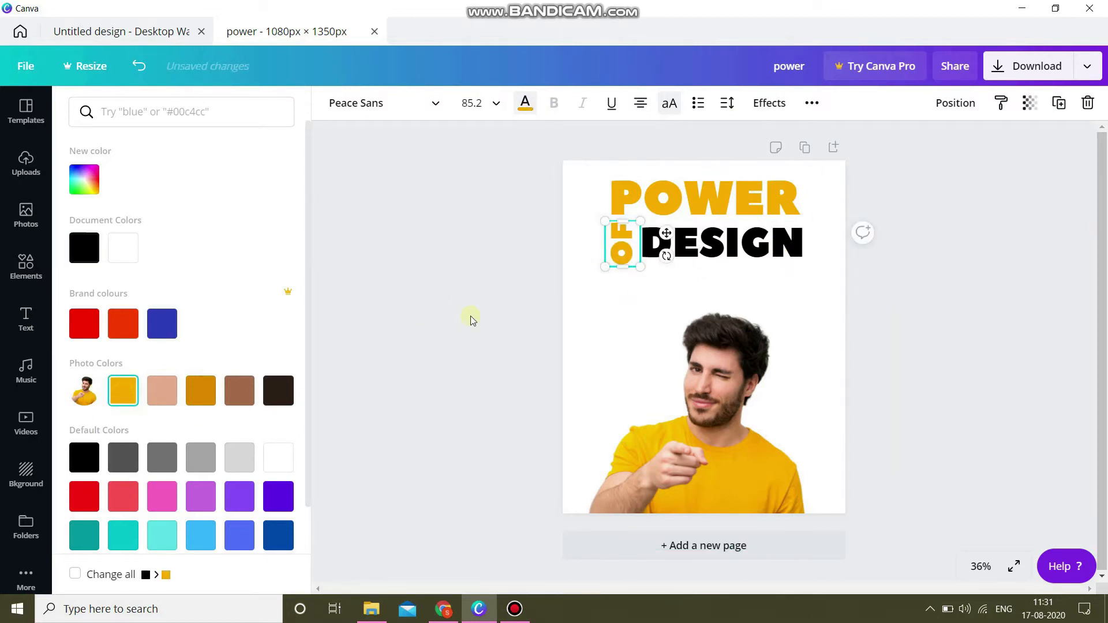
pyautogui.click(638, 329)
# Apply the Neon effect to the POWER text with intensity 100.
pyautogui.click(712, 200)
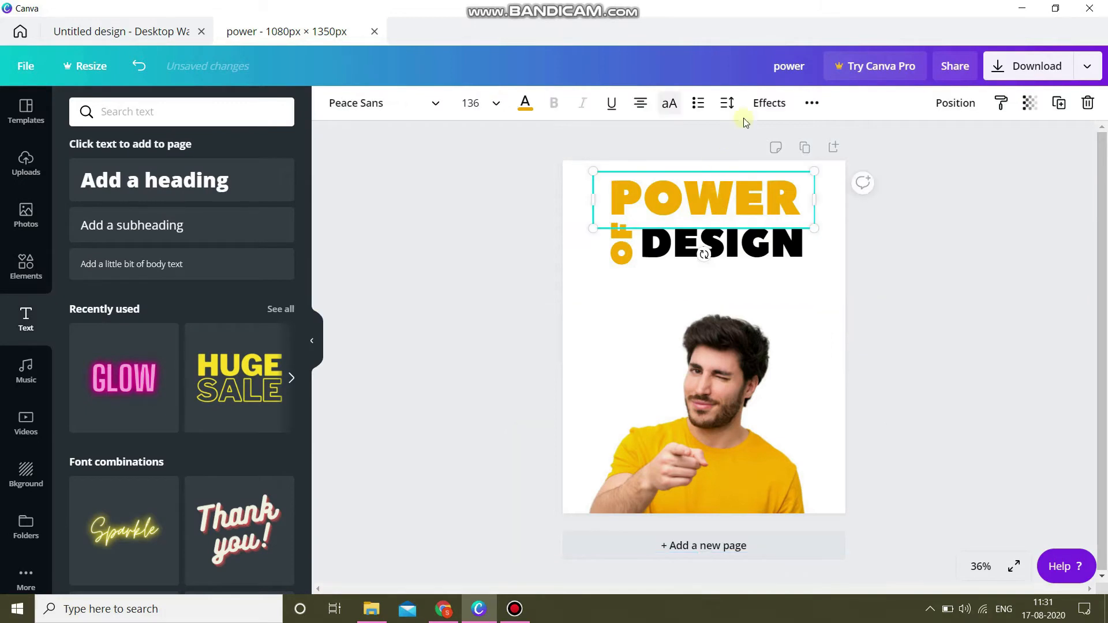
pyautogui.click(767, 104)
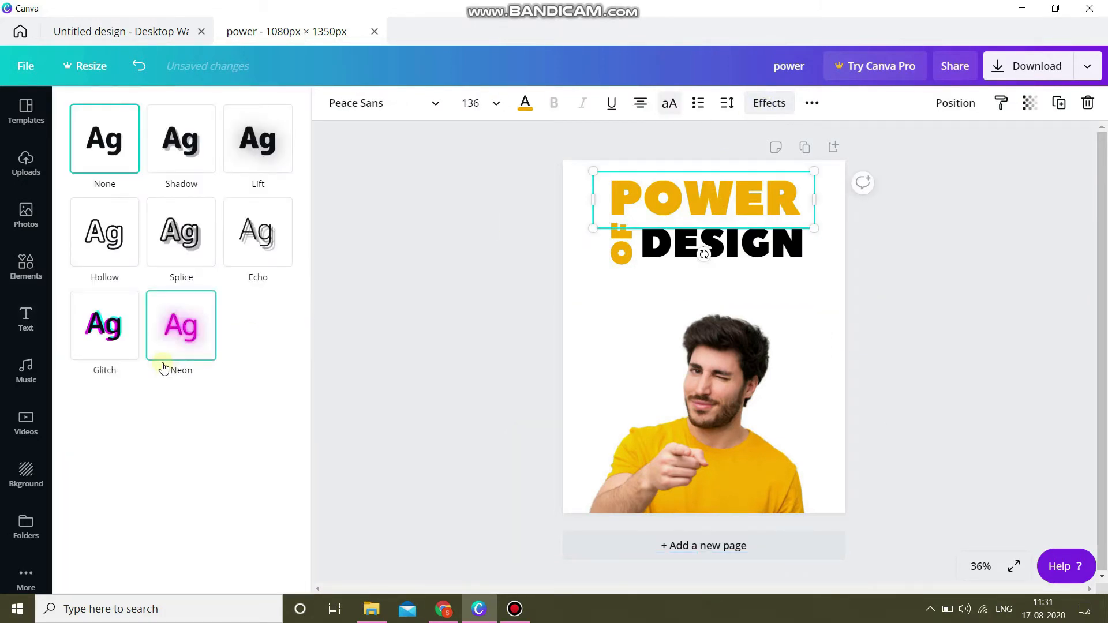
pyautogui.click(177, 352)
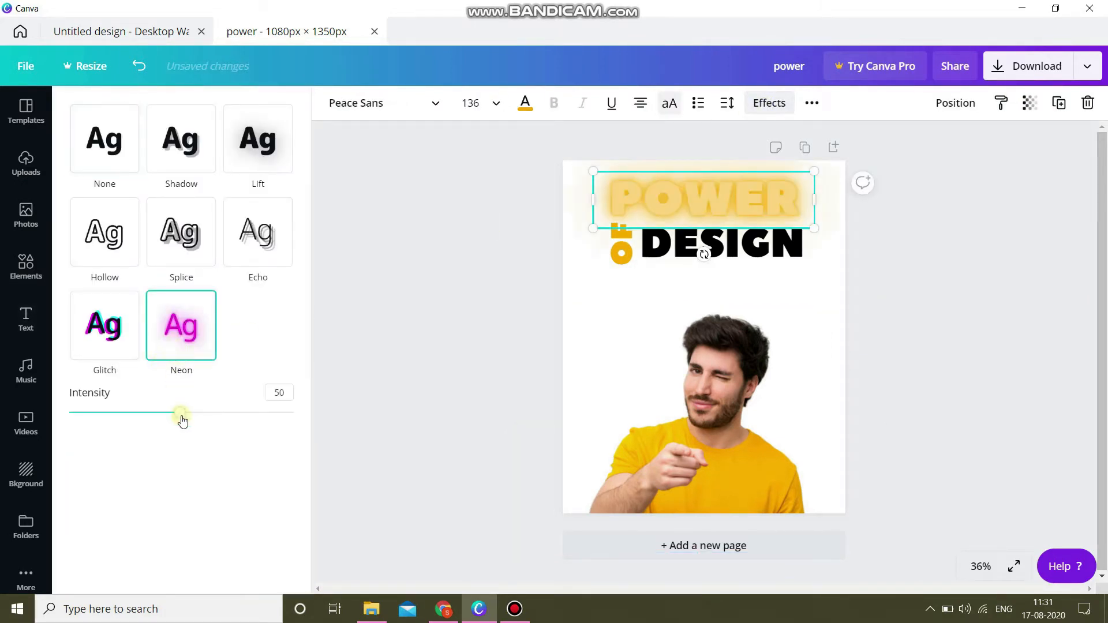
pyautogui.moveTo(198, 422); pyautogui.dragTo(326, 426)
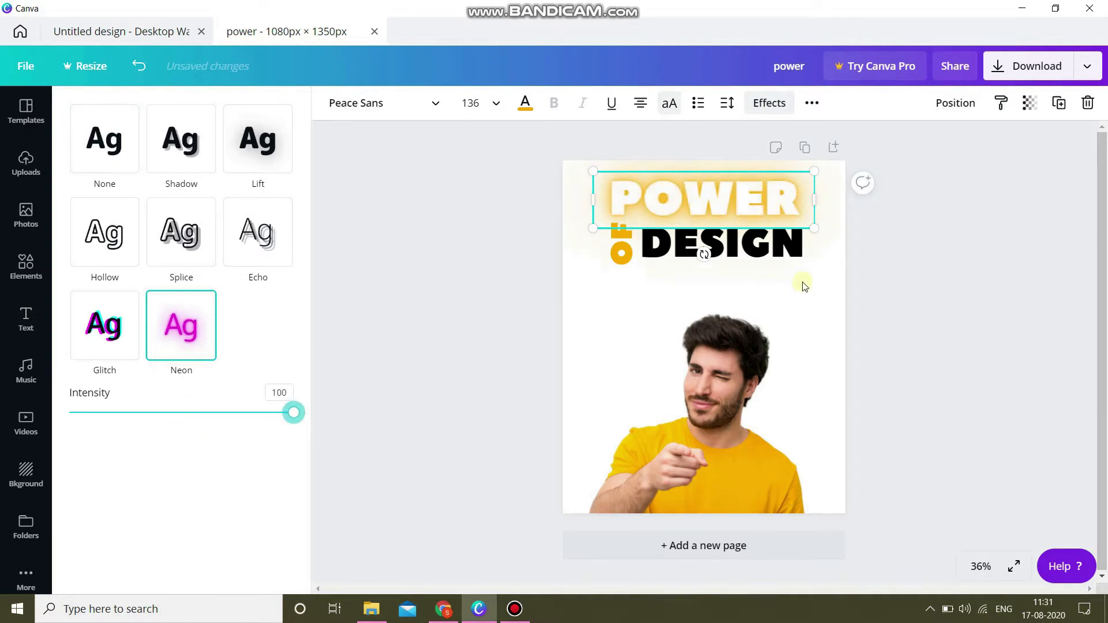
# Apply the Neon effect to the vertical OF text at full intensity.
pyautogui.click(613, 262)
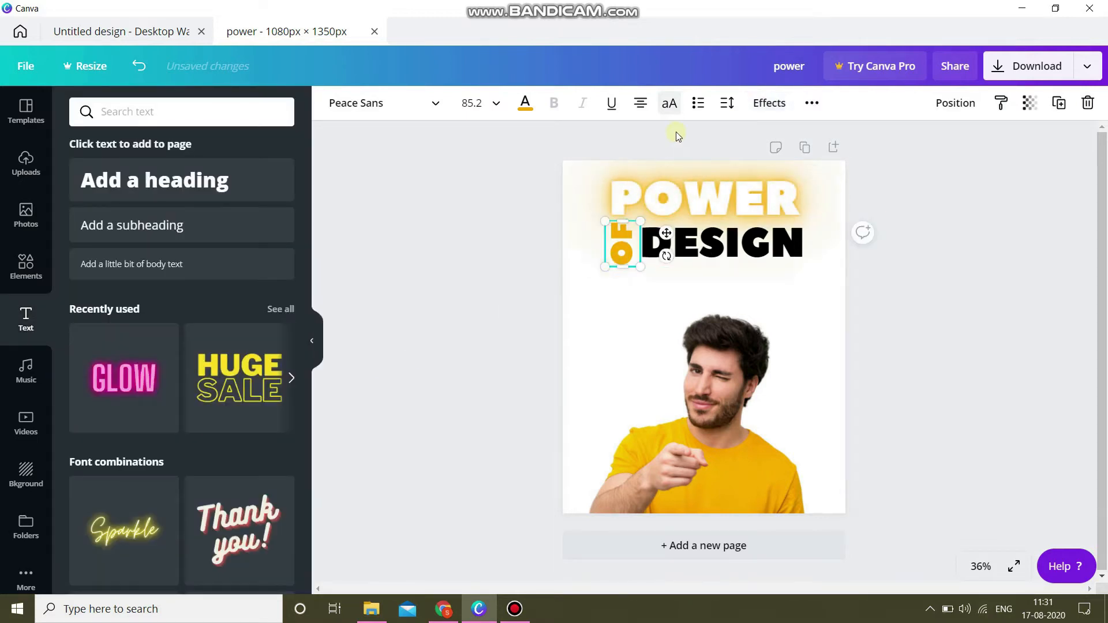
pyautogui.click(773, 104)
pyautogui.click(176, 355)
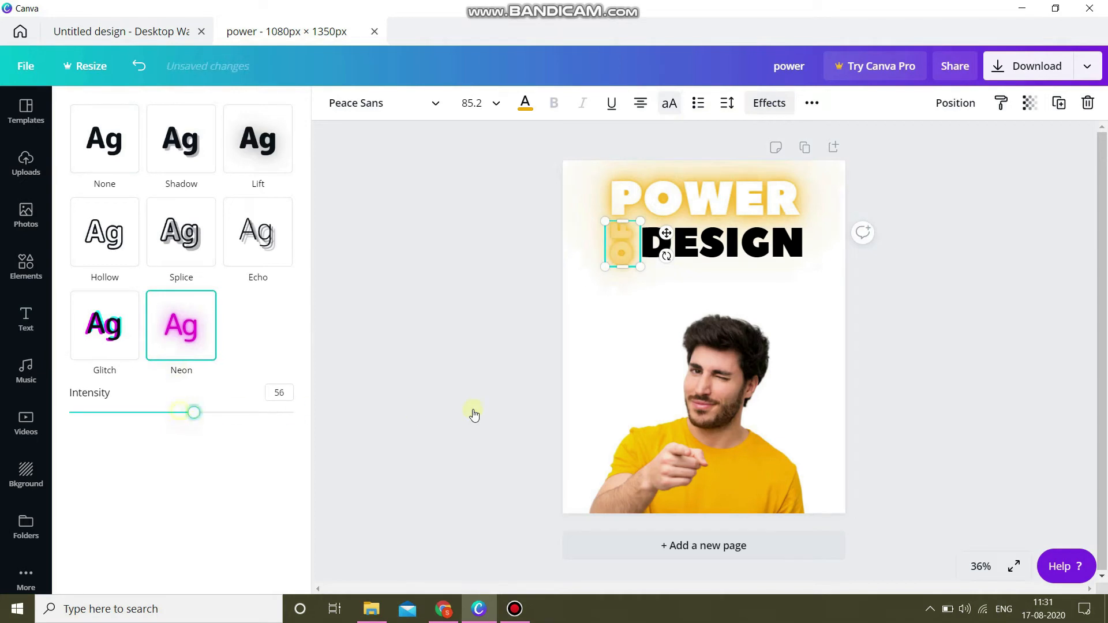
pyautogui.moveTo(472, 410); pyautogui.dragTo(485, 409)
pyautogui.click(677, 323)
# Apply the Neon effect to the DESIGN text at full intensity.
pyautogui.click(702, 263)
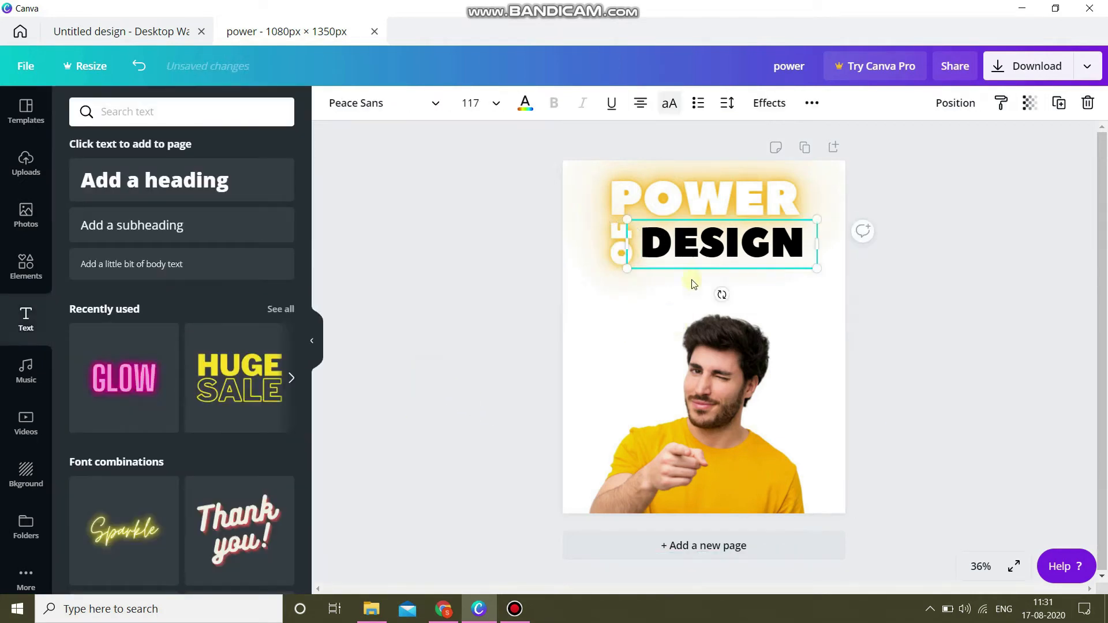
pyautogui.click(771, 102)
pyautogui.click(176, 323)
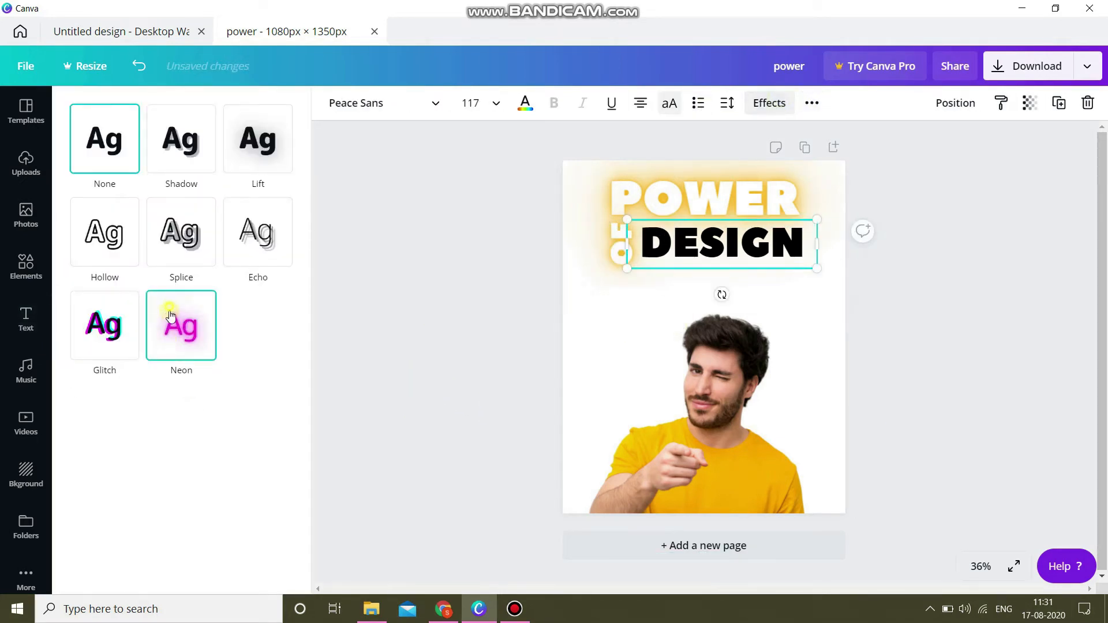
pyautogui.moveTo(197, 419); pyautogui.dragTo(294, 412)
# Group the POWER, OF and DESIGN texts and place the man's photo so his head sits just beneath the title.
pyautogui.click(676, 371)
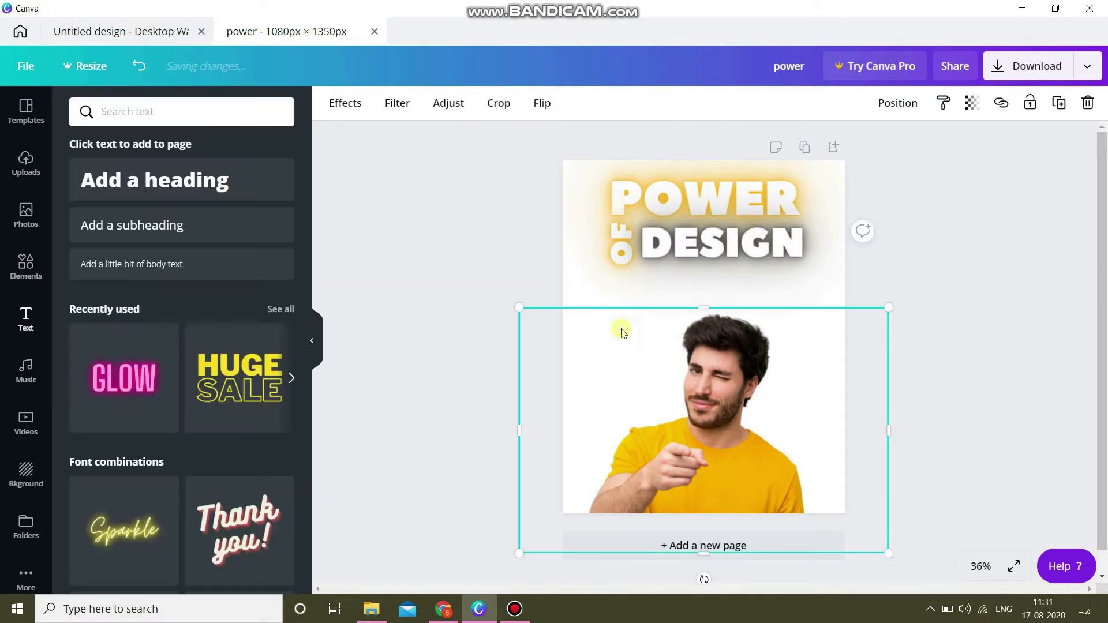
pyautogui.moveTo(675, 371); pyautogui.dragTo(675, 458)
pyautogui.moveTo(808, 305); pyautogui.dragTo(580, 167)
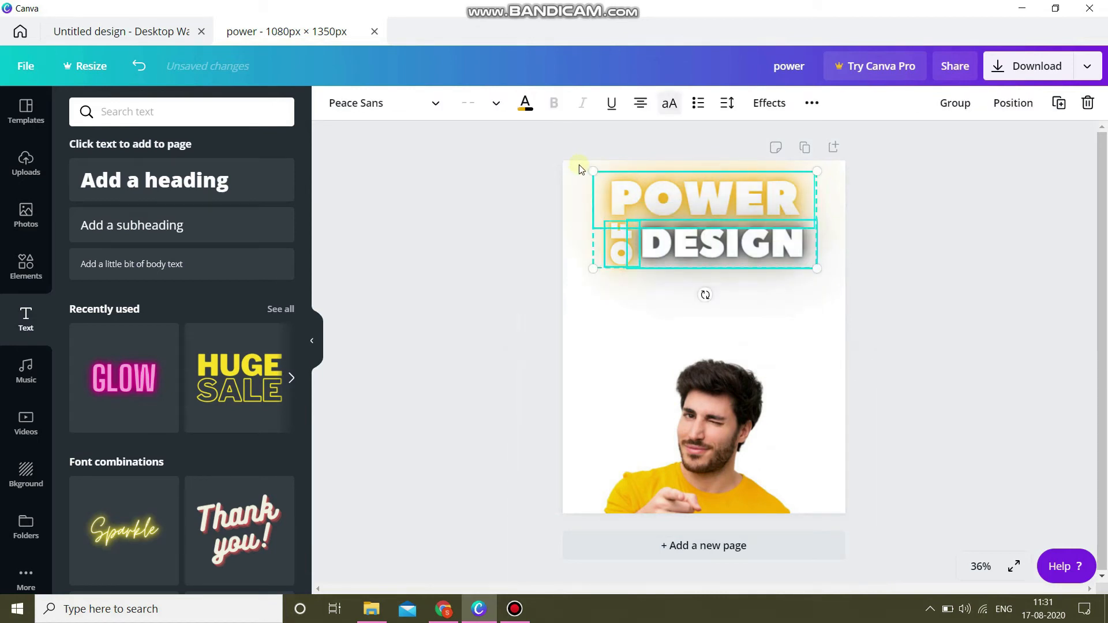
pyautogui.hotkey('ctrl', 'g')
pyautogui.moveTo(741, 497); pyautogui.dragTo(747, 407)
pyautogui.click(981, 324)
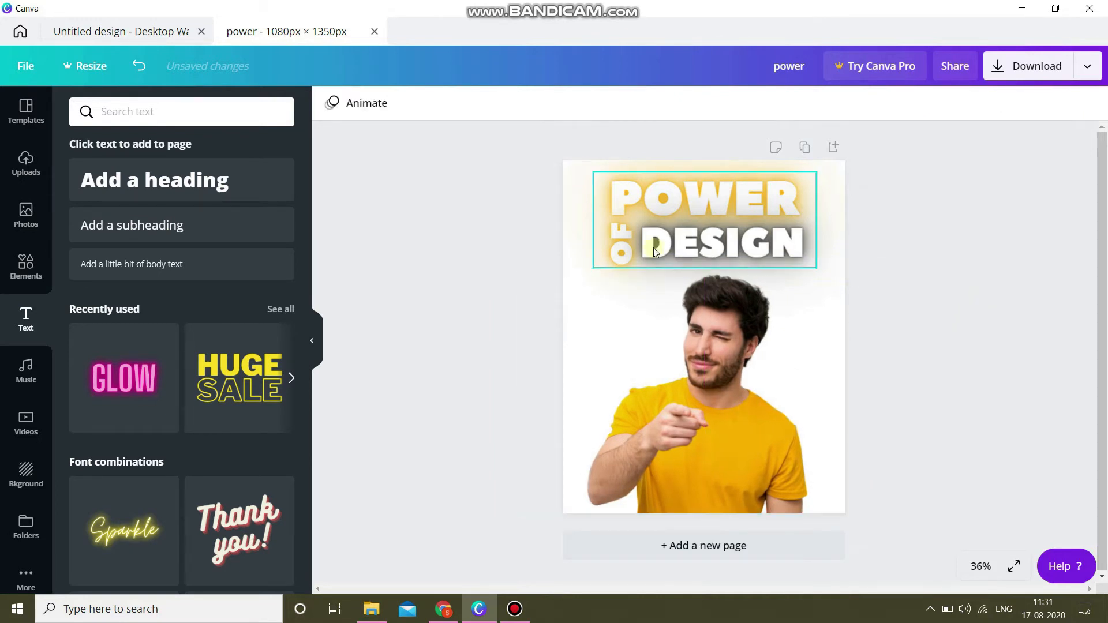
# Fill the page background with the yellow photo colour taken from the man's T-shirt.
pyautogui.click(575, 168)
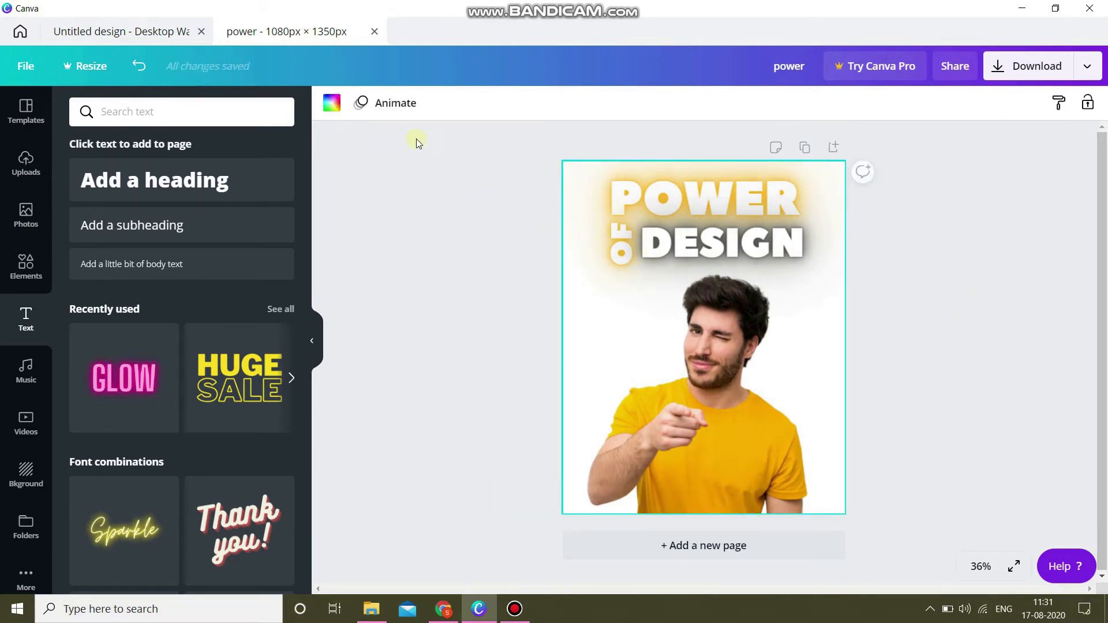
pyautogui.click(332, 104)
pyautogui.click(123, 390)
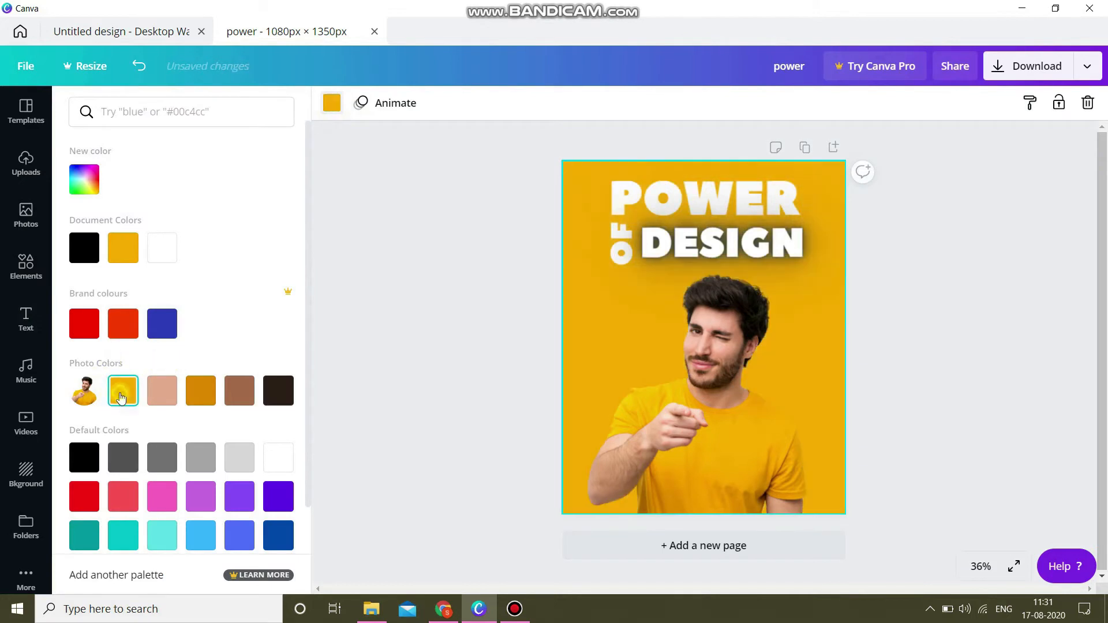
pyautogui.click(524, 265)
pyautogui.click(776, 392)
pyautogui.click(1088, 230)
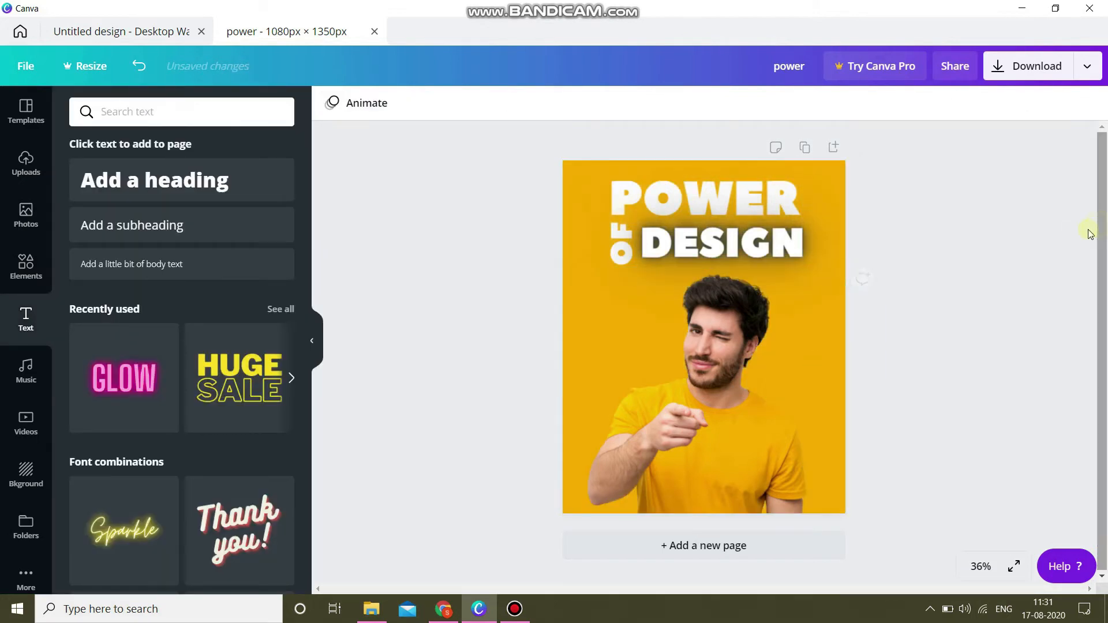
# Search the elements for "shape", add the plain triangle to the page and colour it white.
pyautogui.click(25, 264)
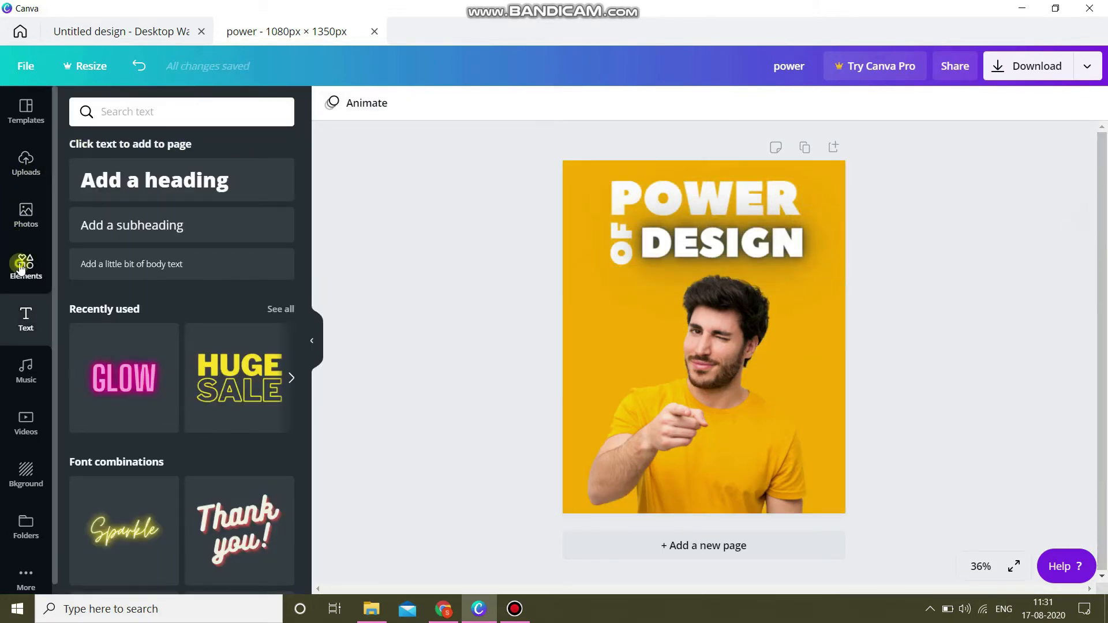
pyautogui.click(159, 116)
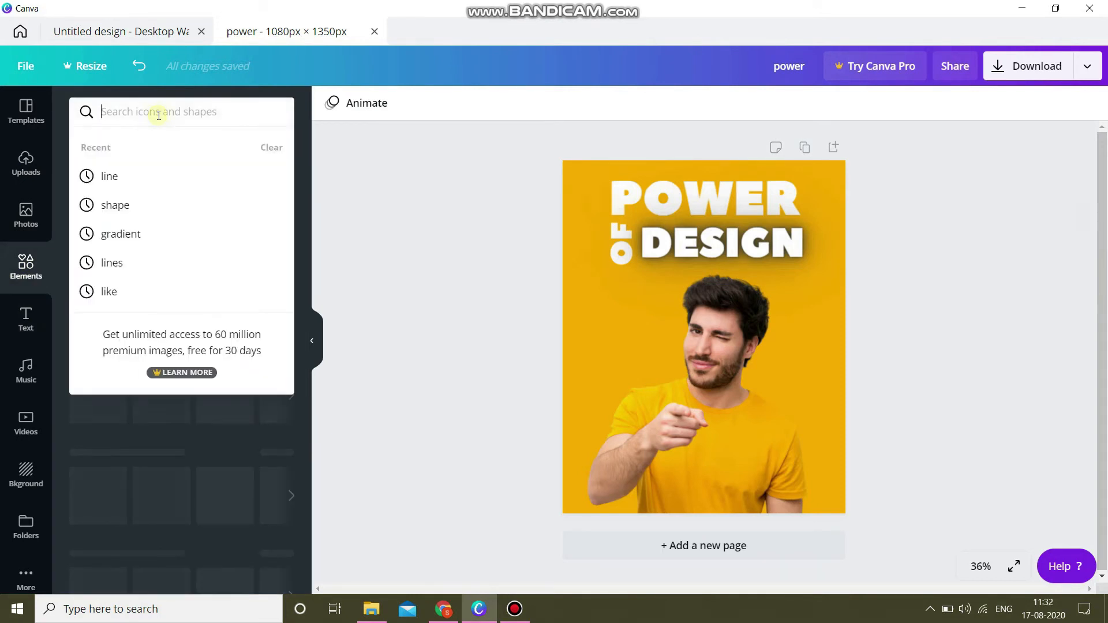
pyautogui.write('sh')
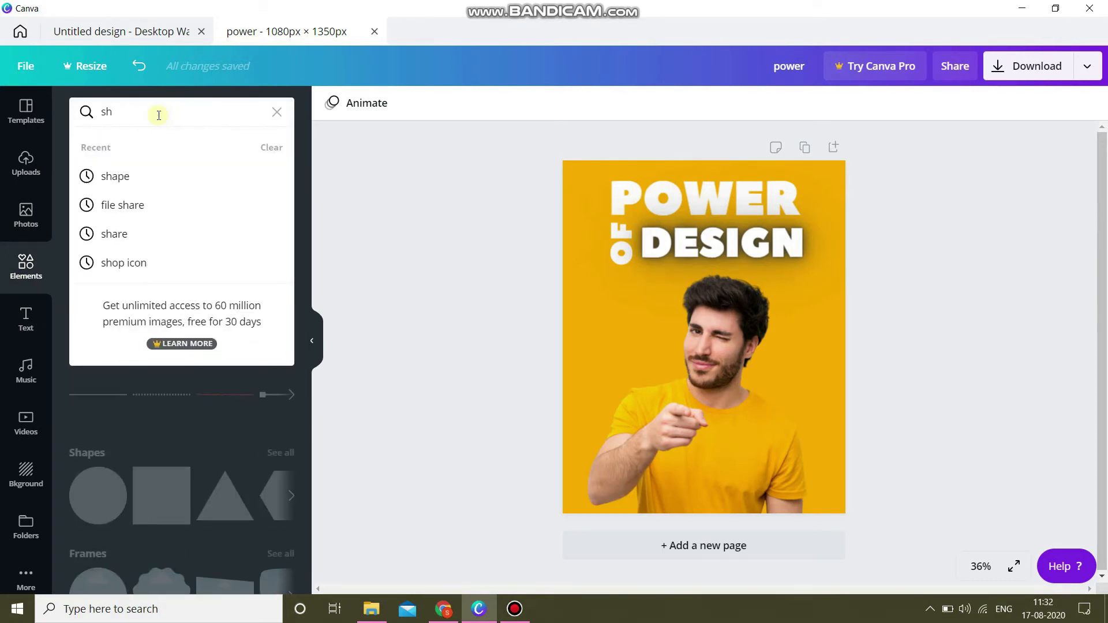
pyautogui.click(135, 176)
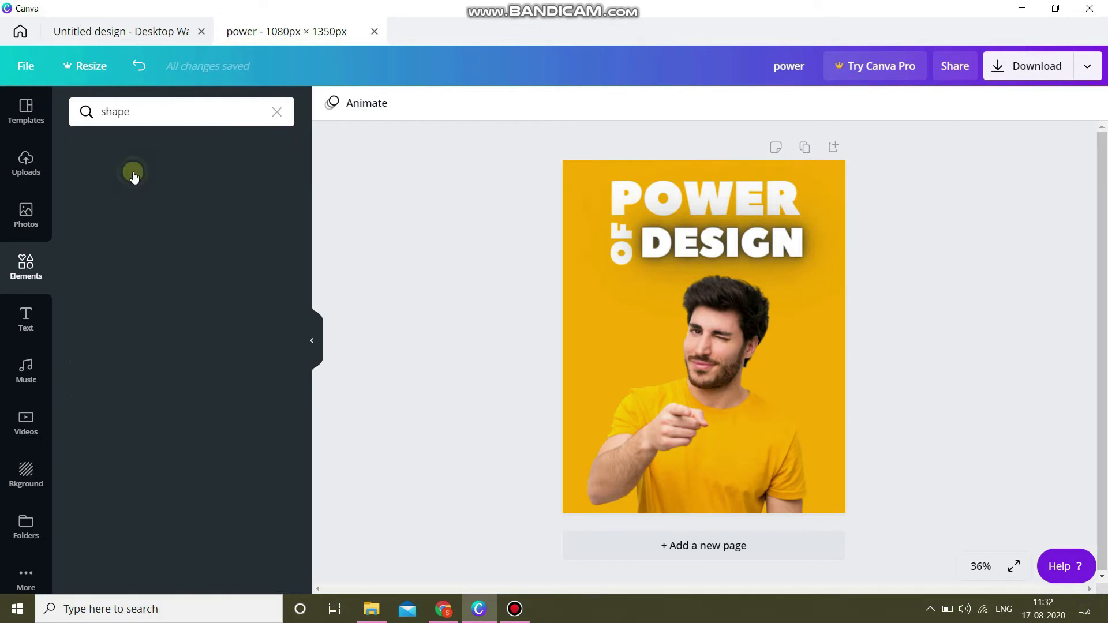
pyautogui.click(259, 243)
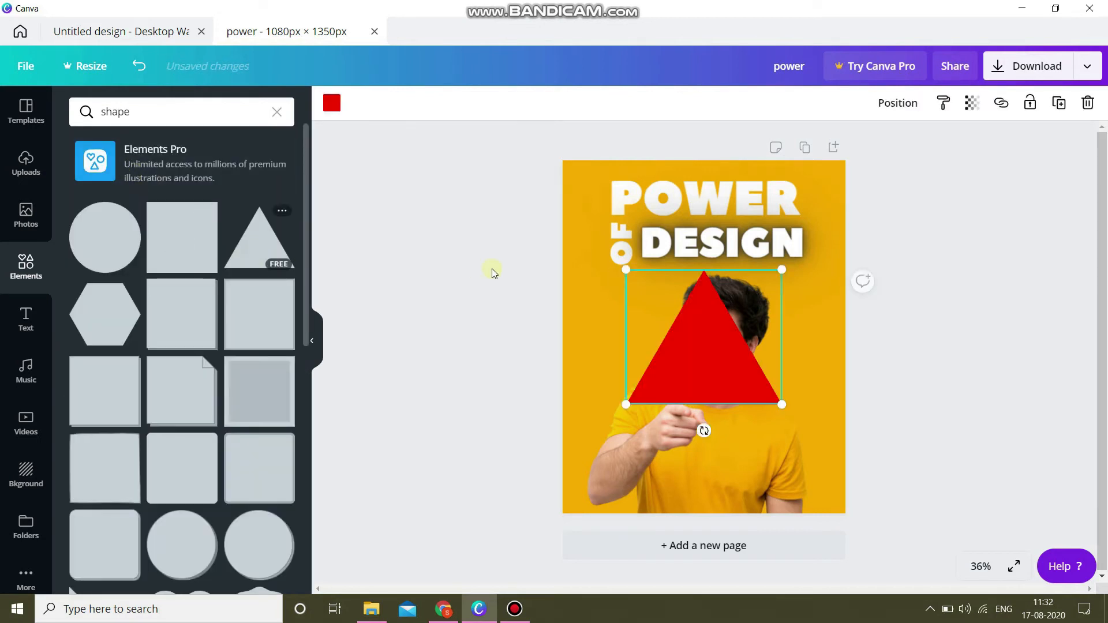
pyautogui.click(333, 104)
pyautogui.click(274, 461)
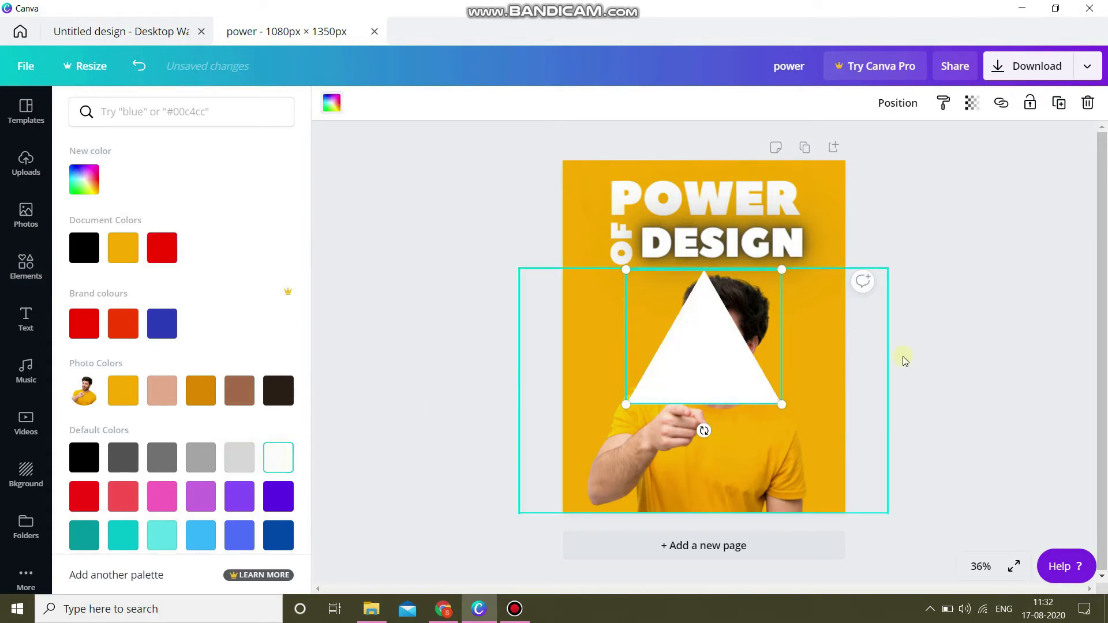
# Turn the white triangle upside down, align it with the page's upper-left corner and enlarge it to span the page height.
pyautogui.moveTo(705, 432); pyautogui.dragTo(715, 267)
pyautogui.moveTo(714, 272); pyautogui.dragTo(664, 194)
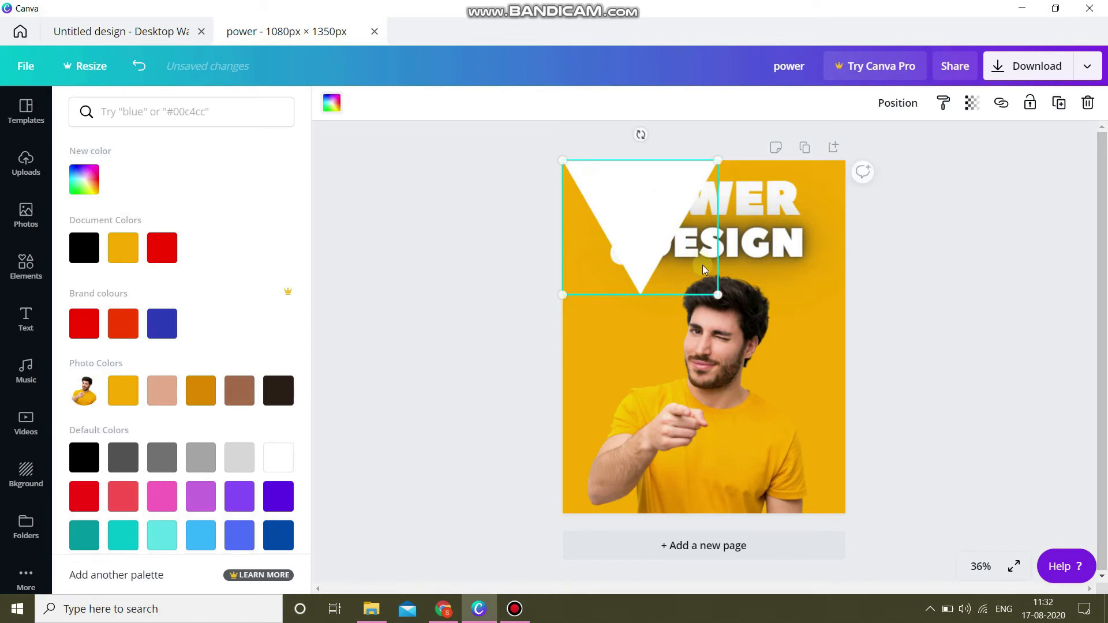
pyautogui.moveTo(731, 300); pyautogui.dragTo(974, 517)
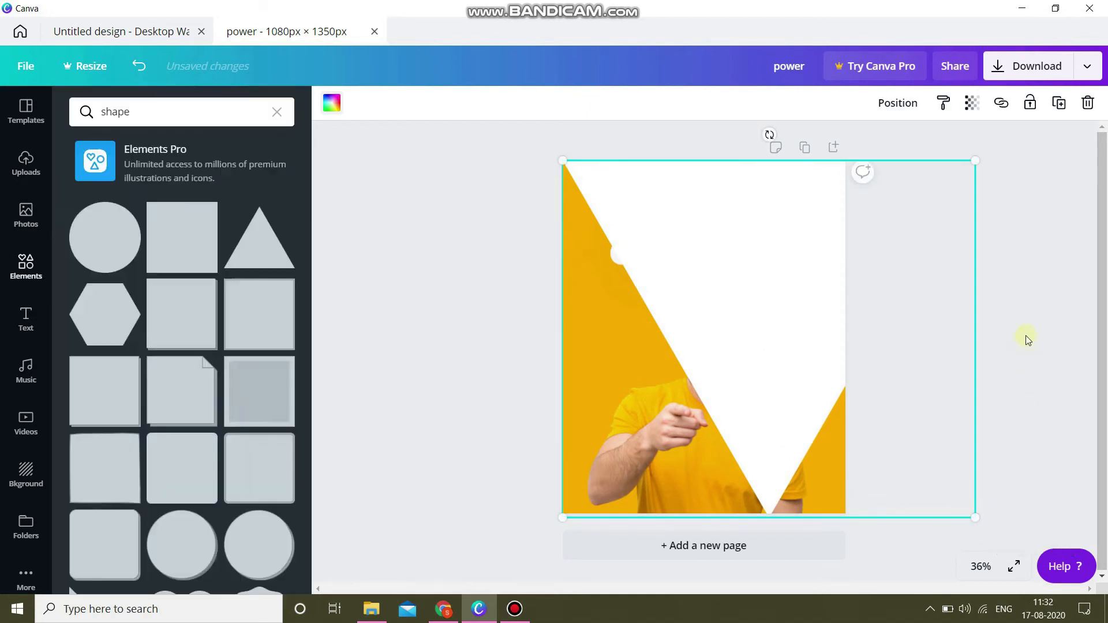
# Send the white triangle to the back, behind the title and the man's photo.
pyautogui.rightClick(727, 295)
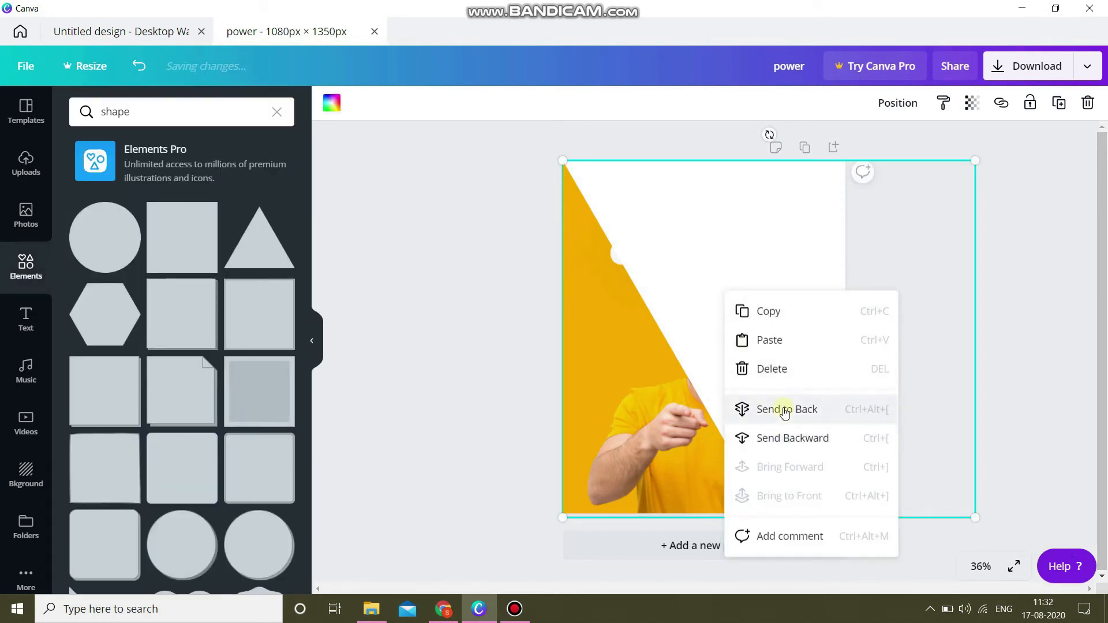
pyautogui.click(785, 426)
pyautogui.click(449, 185)
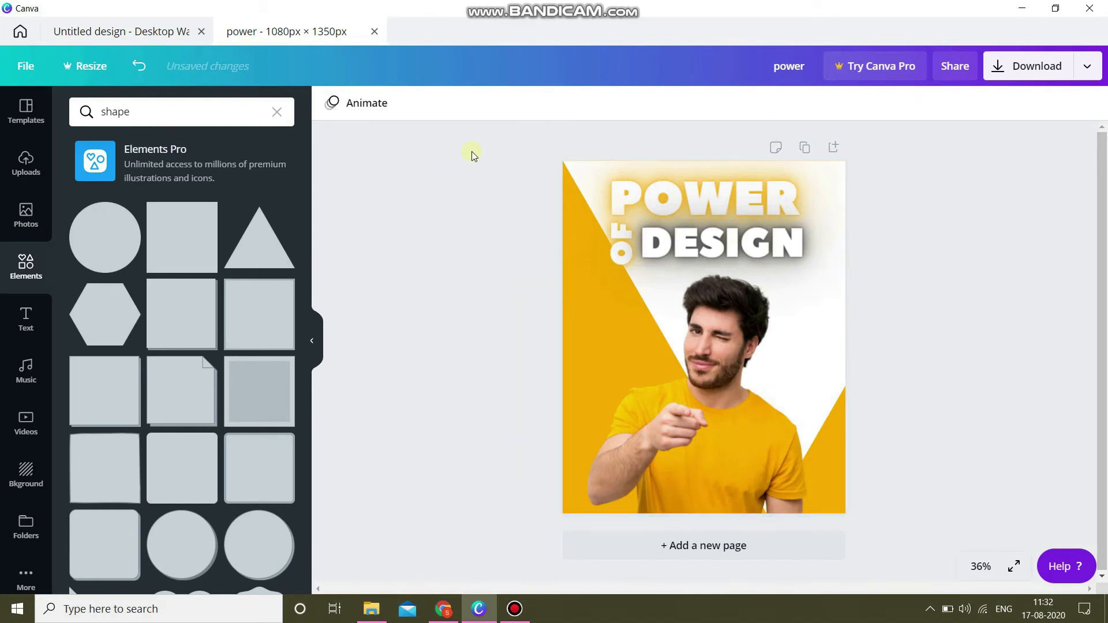
pyautogui.moveTo(495, 140); pyautogui.dragTo(816, 267)
pyautogui.click(358, 295)
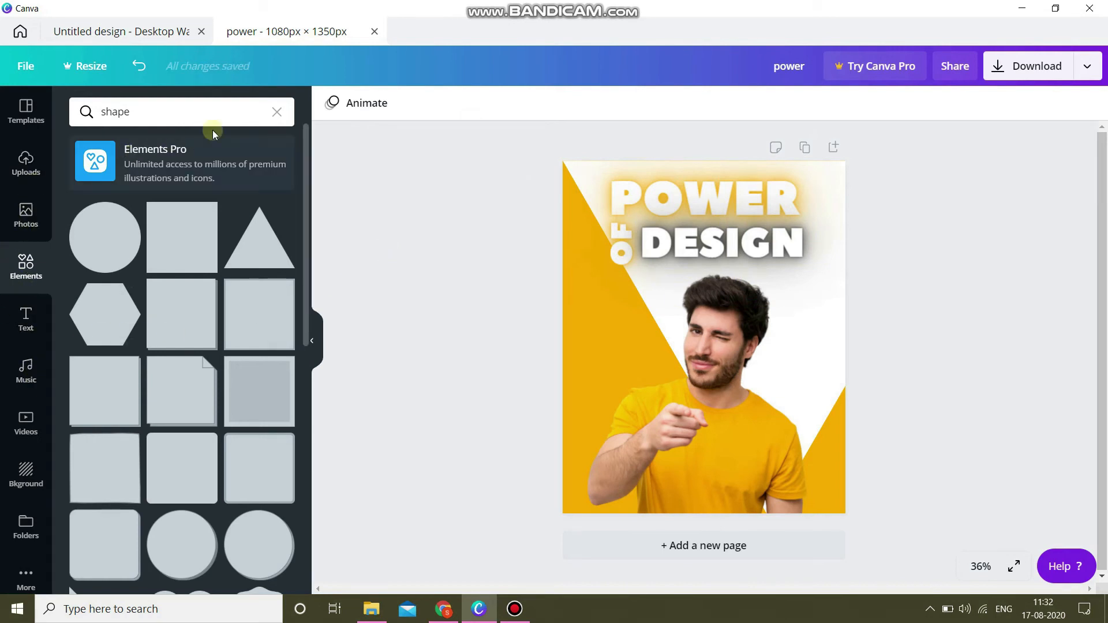
# Search the elements for "line", add the blue burst-lines graphic and place it slightly reduced on the yellow area left of the man's head.
pyautogui.click(277, 112)
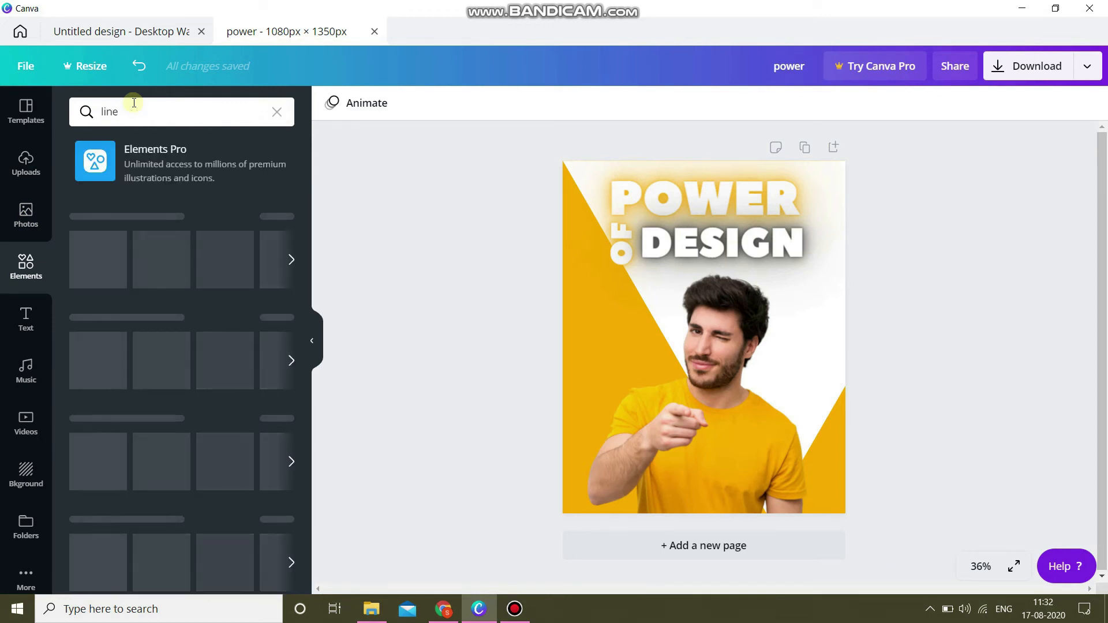
pyautogui.scroll(-4, 137, 382)
pyautogui.scroll(-8, 137, 382)
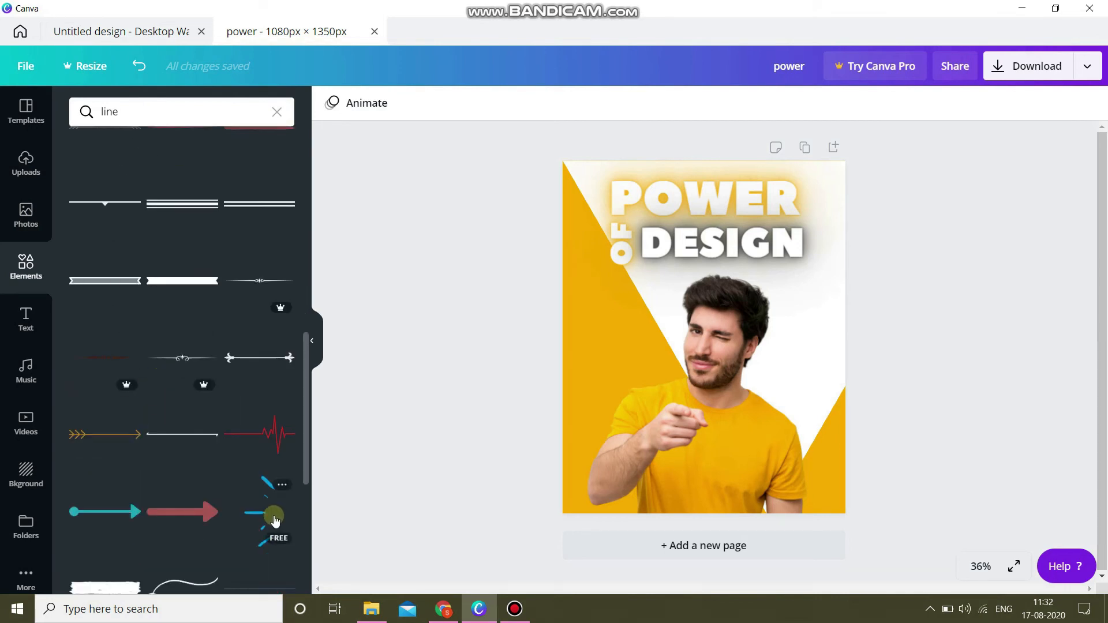
pyautogui.click(275, 519)
pyautogui.moveTo(727, 341); pyautogui.dragTo(665, 341)
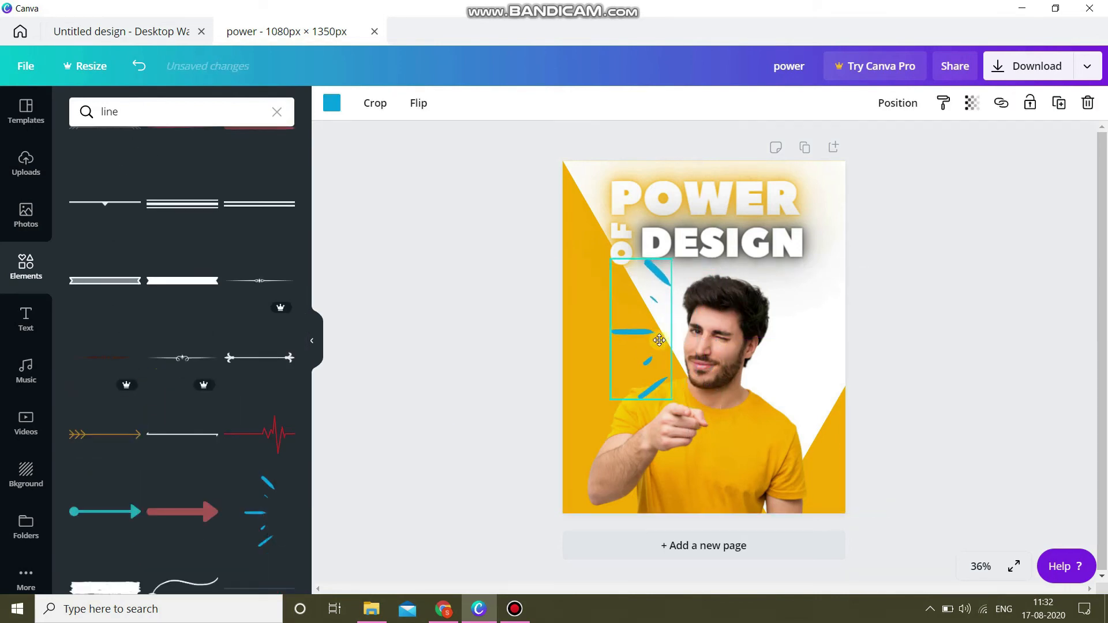
pyautogui.moveTo(622, 398); pyautogui.dragTo(616, 380)
pyautogui.moveTo(609, 338); pyautogui.dragTo(612, 343)
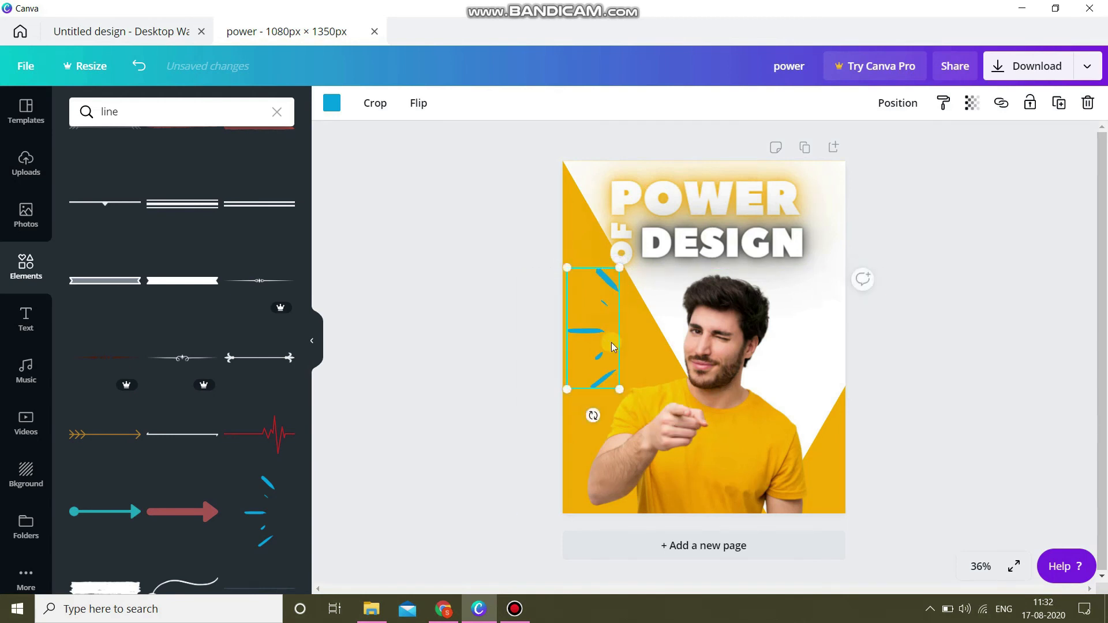
# Duplicate the burst-lines graphic, rotate the copy 180 degrees and place it right of the man's head at the page edge.
pyautogui.moveTo(613, 346); pyautogui.dragTo(806, 360)
pyautogui.moveTo(792, 432); pyautogui.dragTo(783, 252)
pyautogui.moveTo(796, 375); pyautogui.dragTo(831, 354)
pyautogui.click(893, 285)
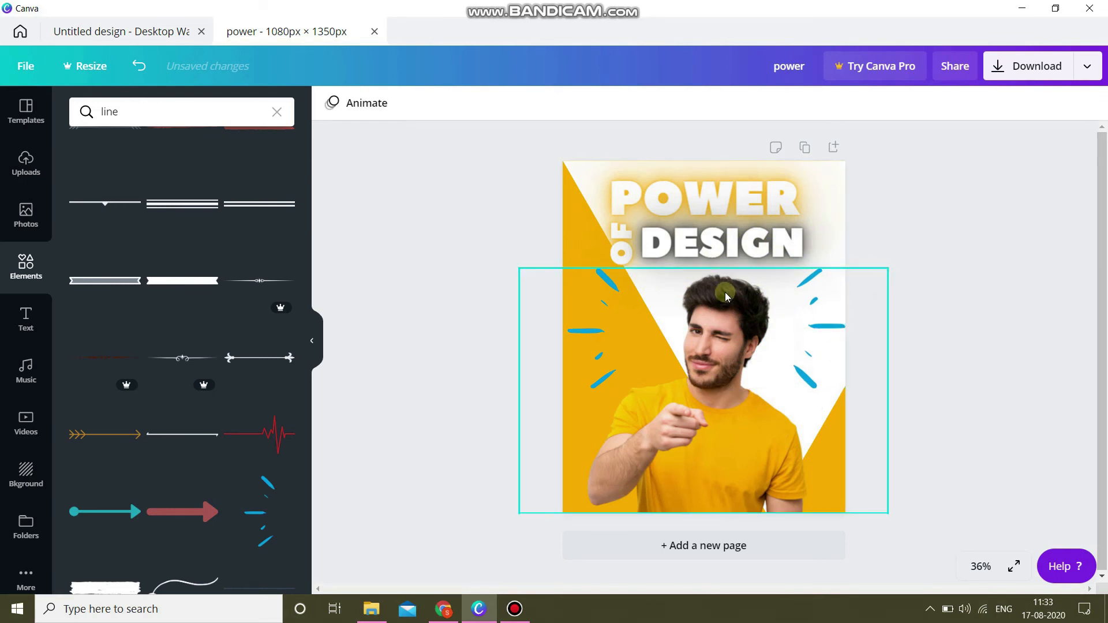
# Recolour the burst lines left of the man white and those right of him black.
pyautogui.click(607, 307)
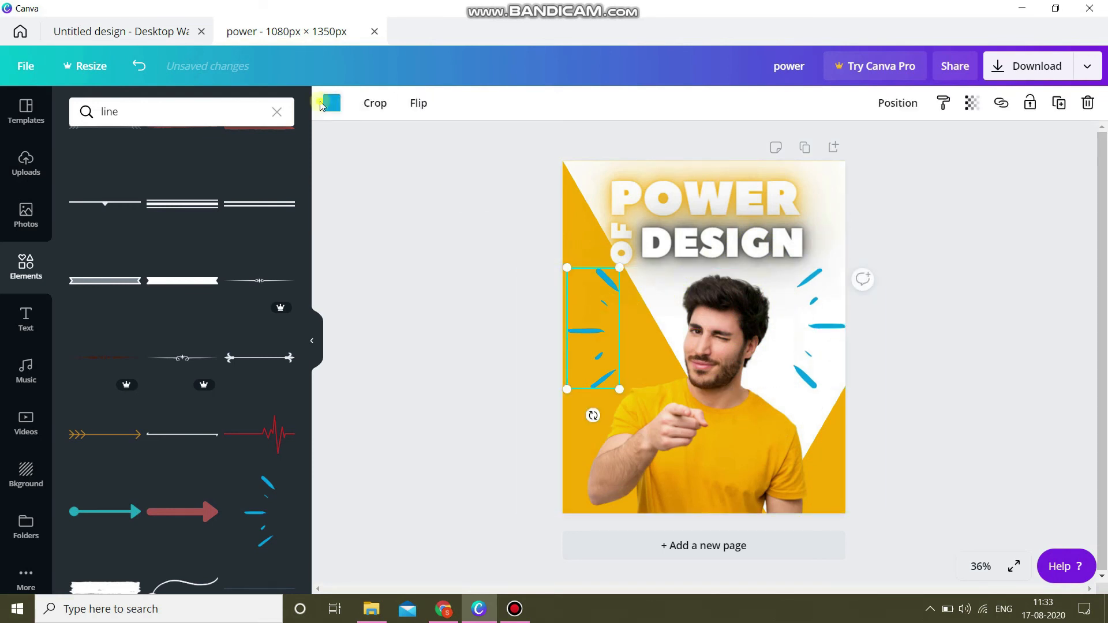
pyautogui.click(330, 105)
pyautogui.click(198, 261)
pyautogui.click(802, 305)
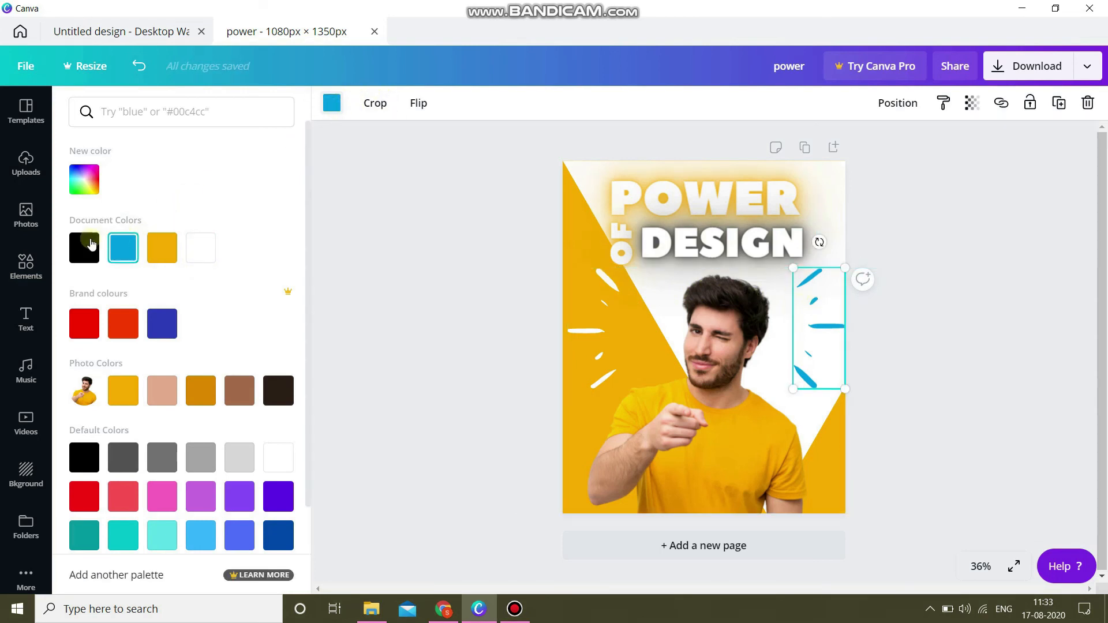
pyautogui.click(383, 223)
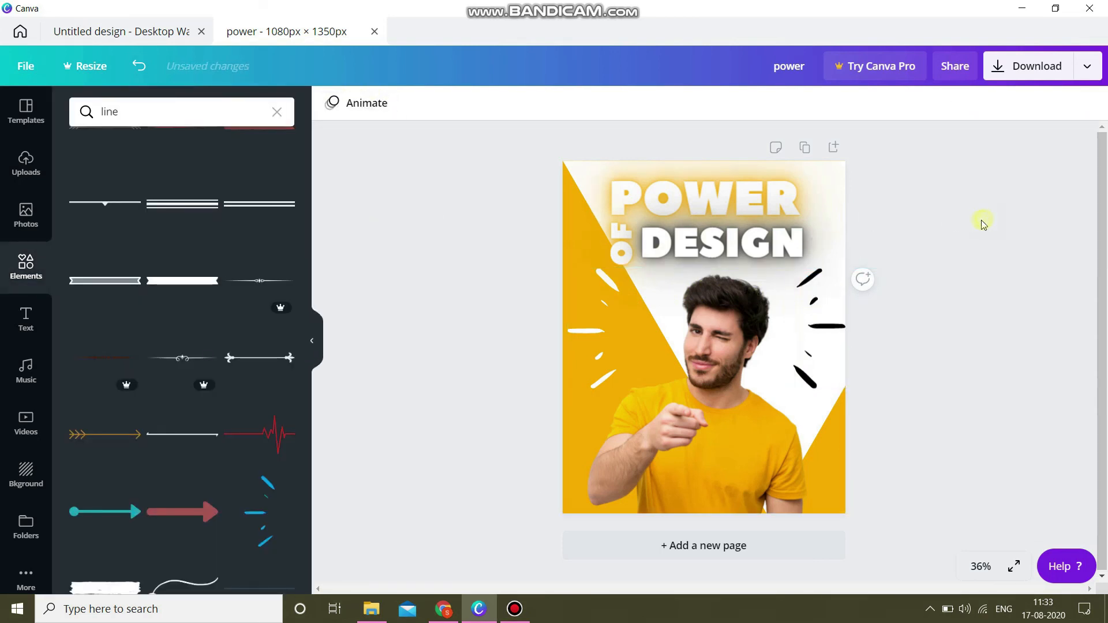
pyautogui.moveTo(976, 221); pyautogui.dragTo(497, 512)
pyautogui.click(405, 190)
pyautogui.moveTo(676, 301); pyautogui.dragTo(918, 475)
pyautogui.click(962, 230)
pyautogui.moveTo(811, 215); pyautogui.dragTo(474, 540)
pyautogui.moveTo(388, 193); pyautogui.dragTo(484, 208)
pyautogui.click(423, 164)
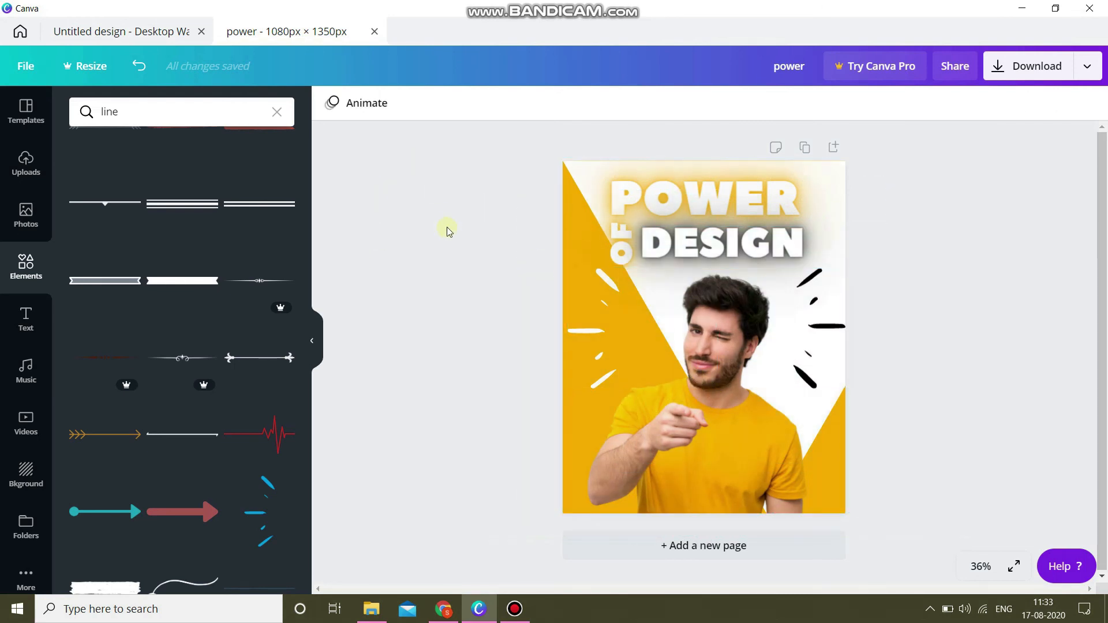
pyautogui.moveTo(491, 133); pyautogui.dragTo(816, 517)
pyautogui.click(930, 297)
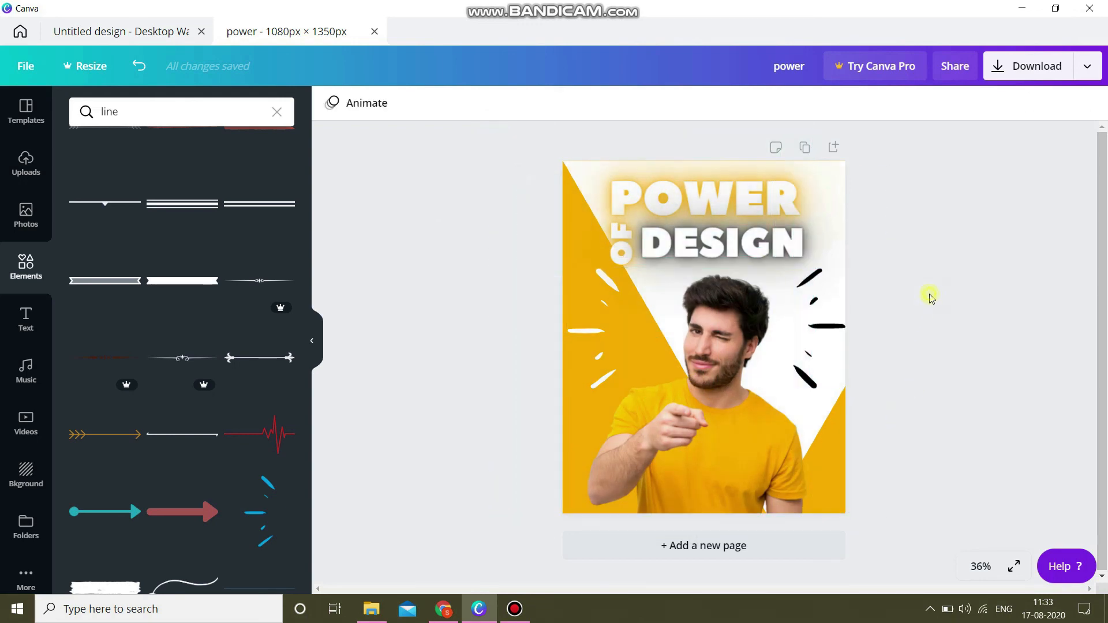